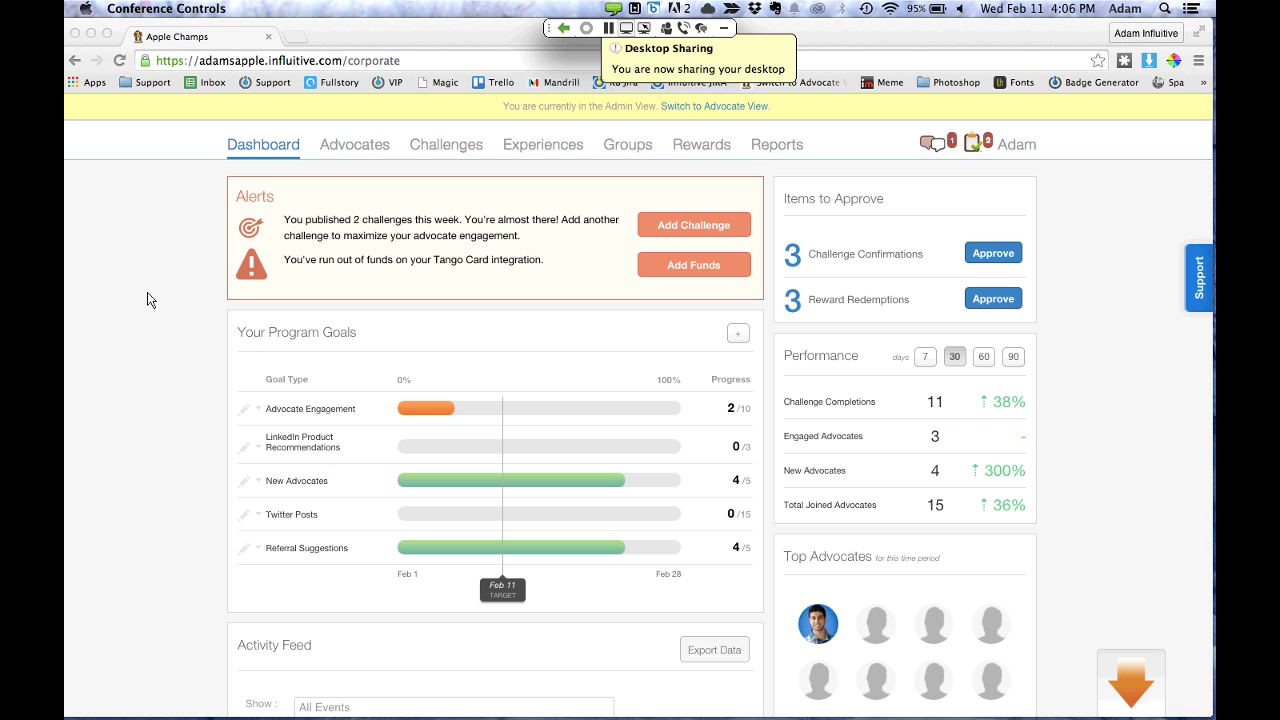
Examine the event types offered by the Activity Feed's Show filter on the Dashboard, leaving the filter unset
left_click(147, 300)
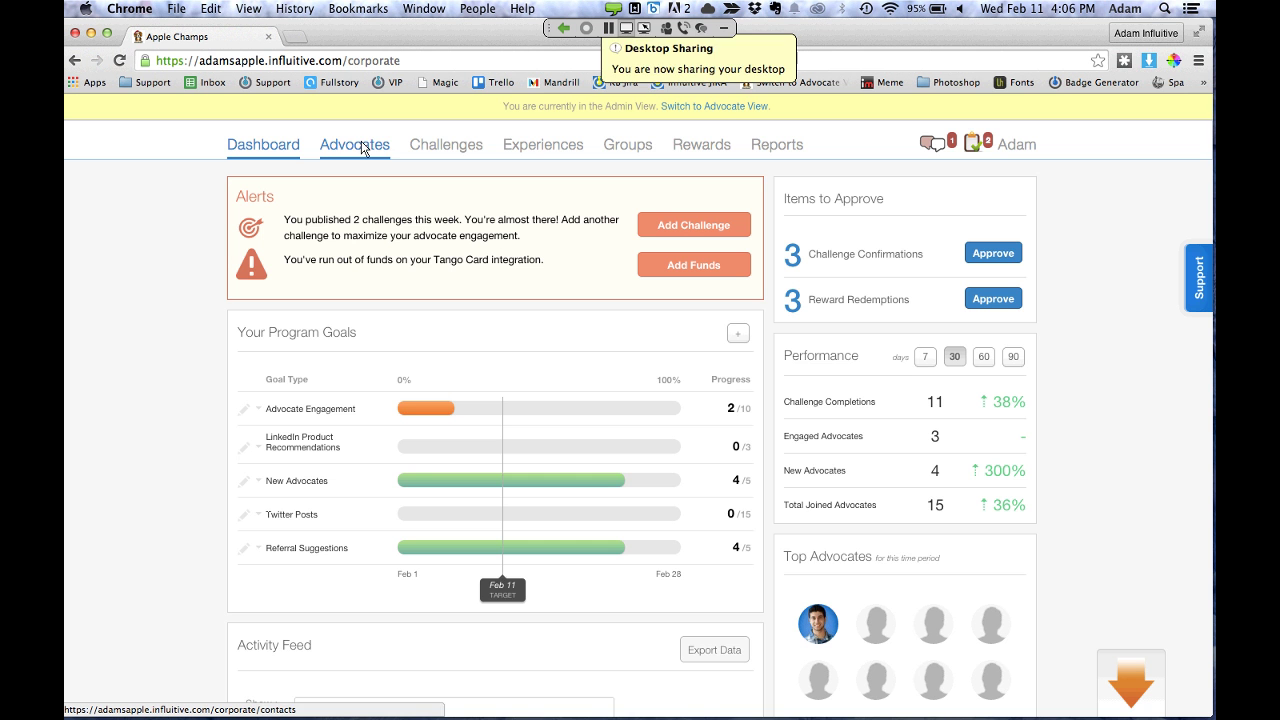
scroll(340, 212, "down", 3)
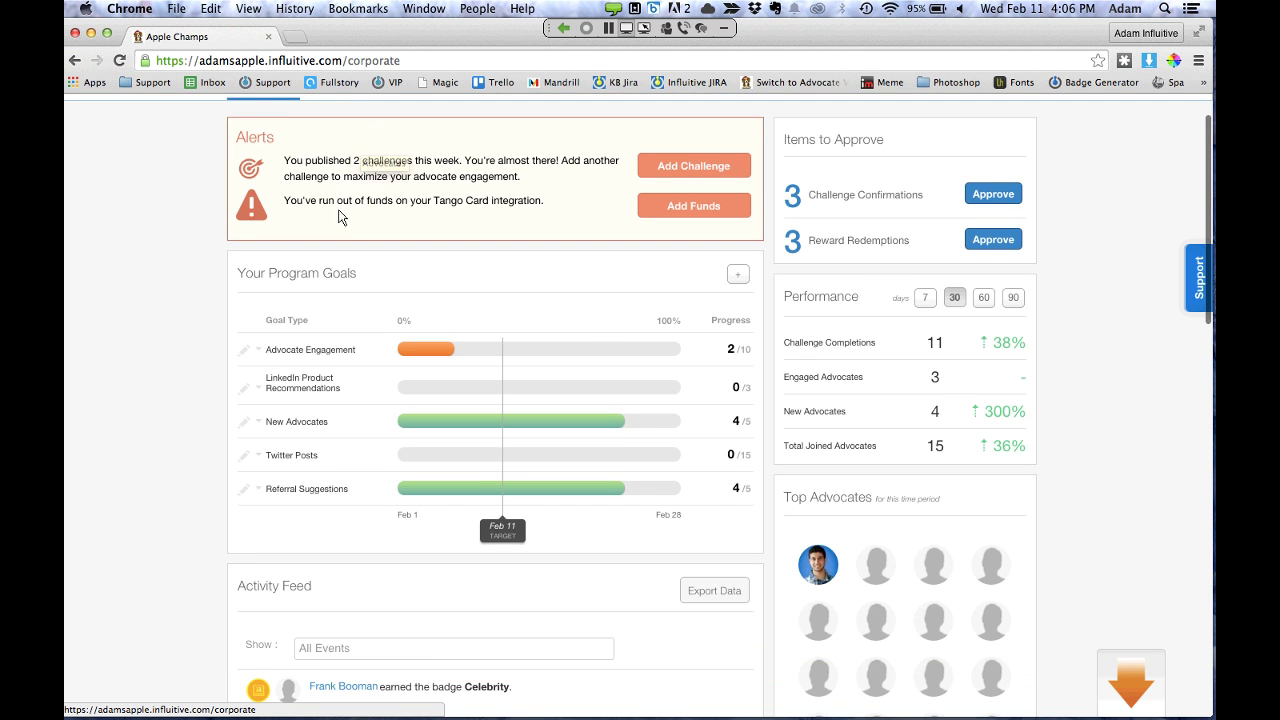
scroll(338, 217, "down", 5)
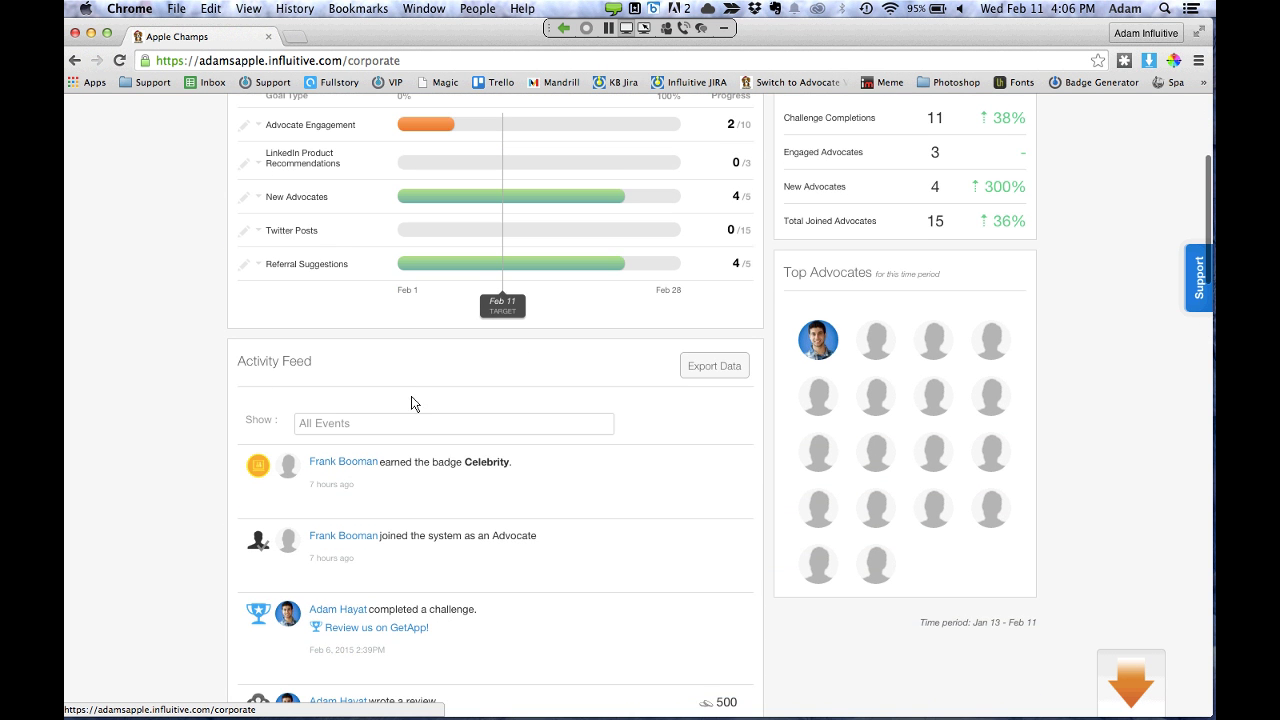
scroll(405, 290, "down", 3)
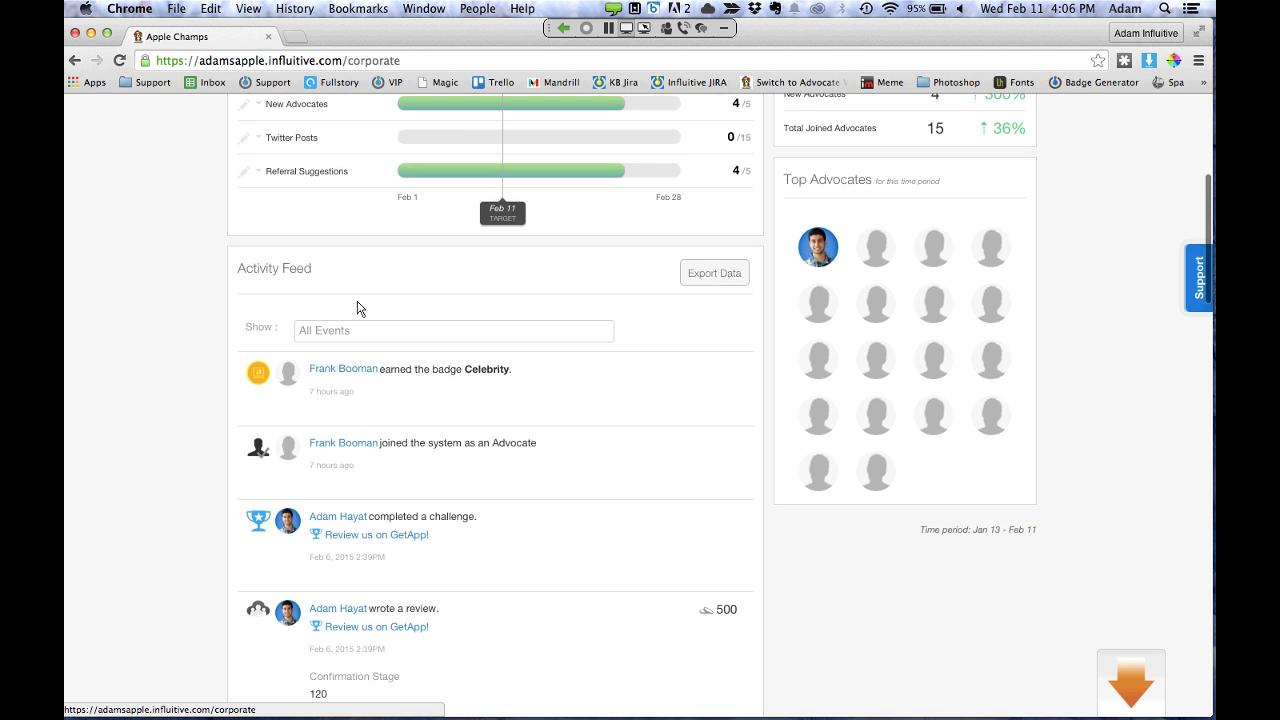
scroll(357, 308, "down", 2)
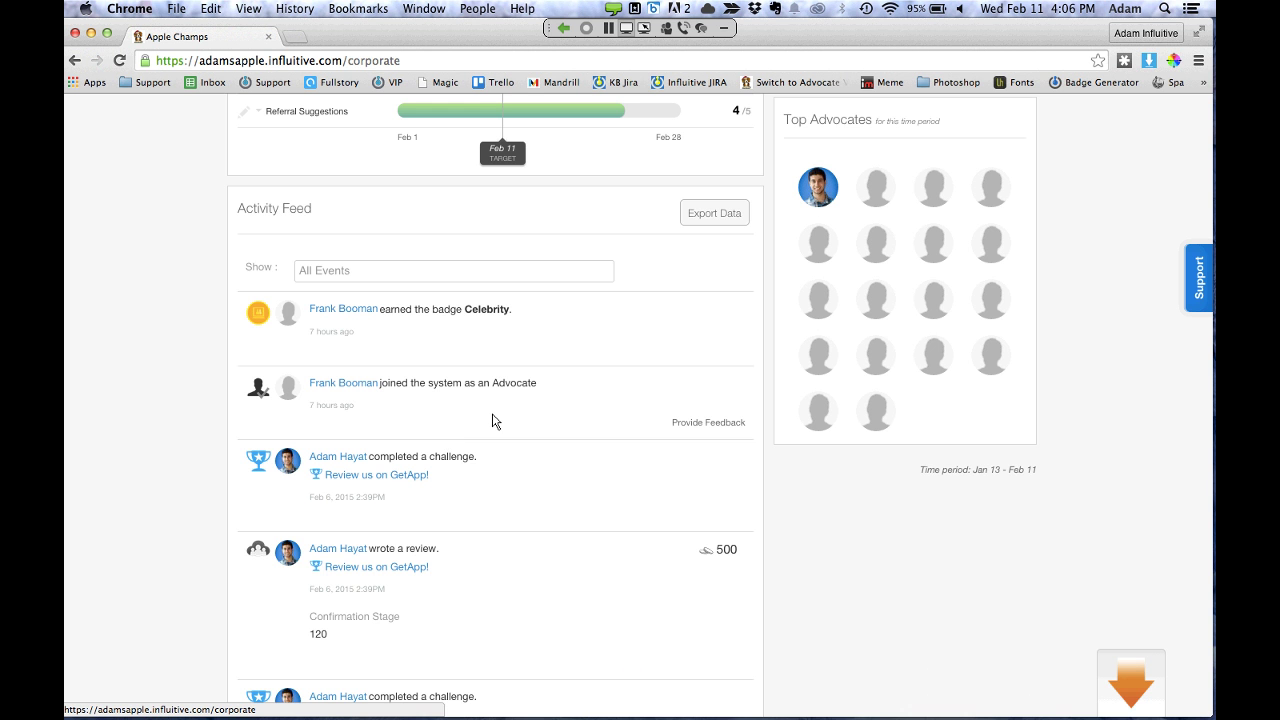
left_click(407, 271)
scroll(421, 341, "down", 5)
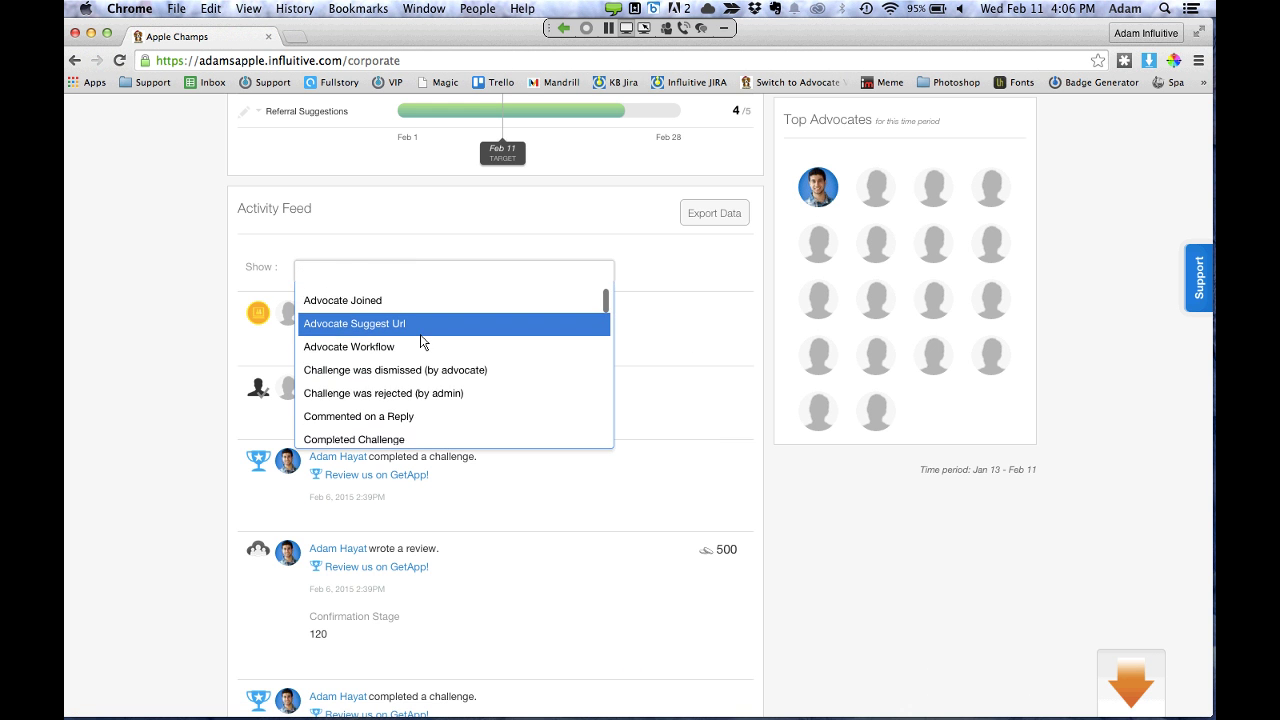
scroll(421, 341, "down", 3)
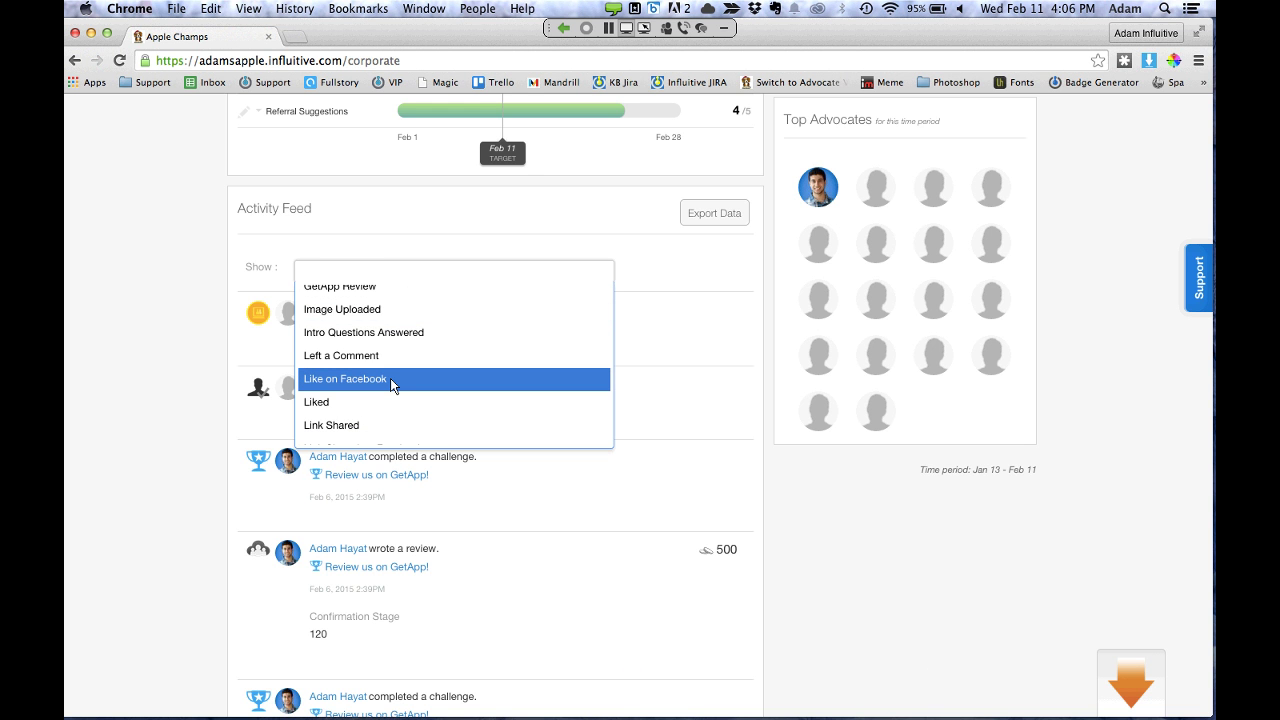
scroll(392, 386, "up", 3)
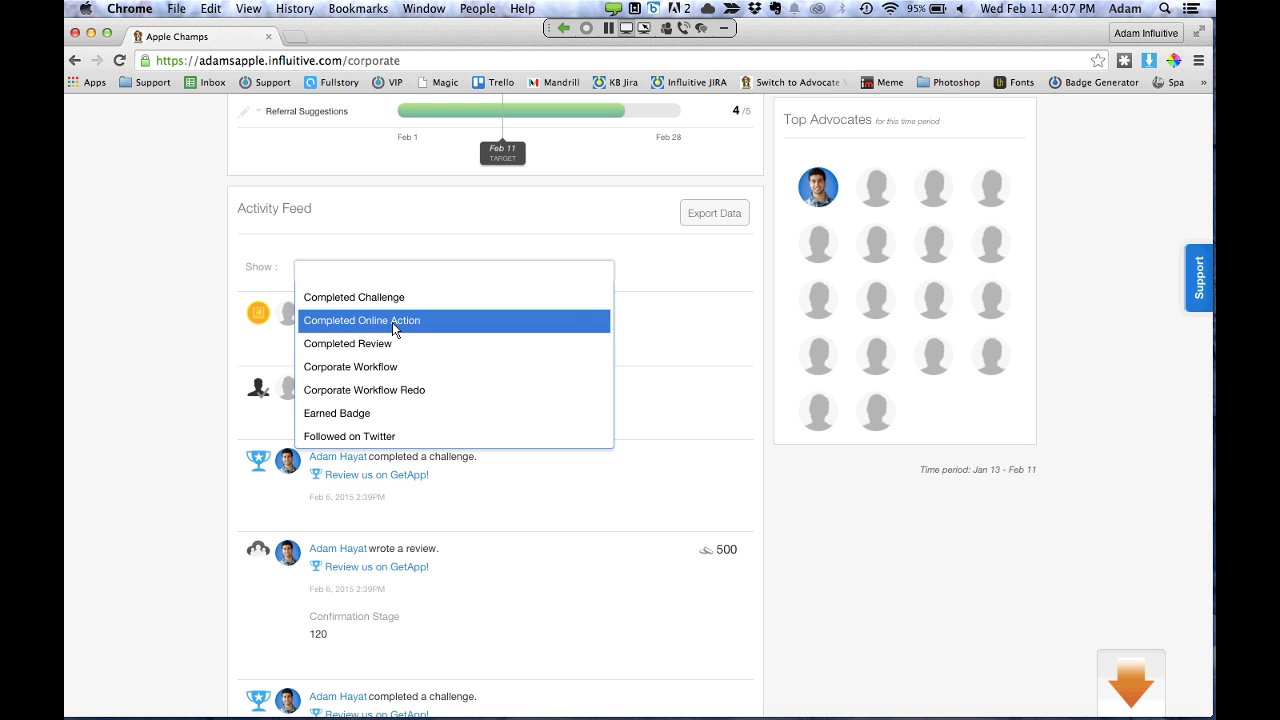
scroll(392, 322, "up", 2)
scroll(392, 322, "up", 3)
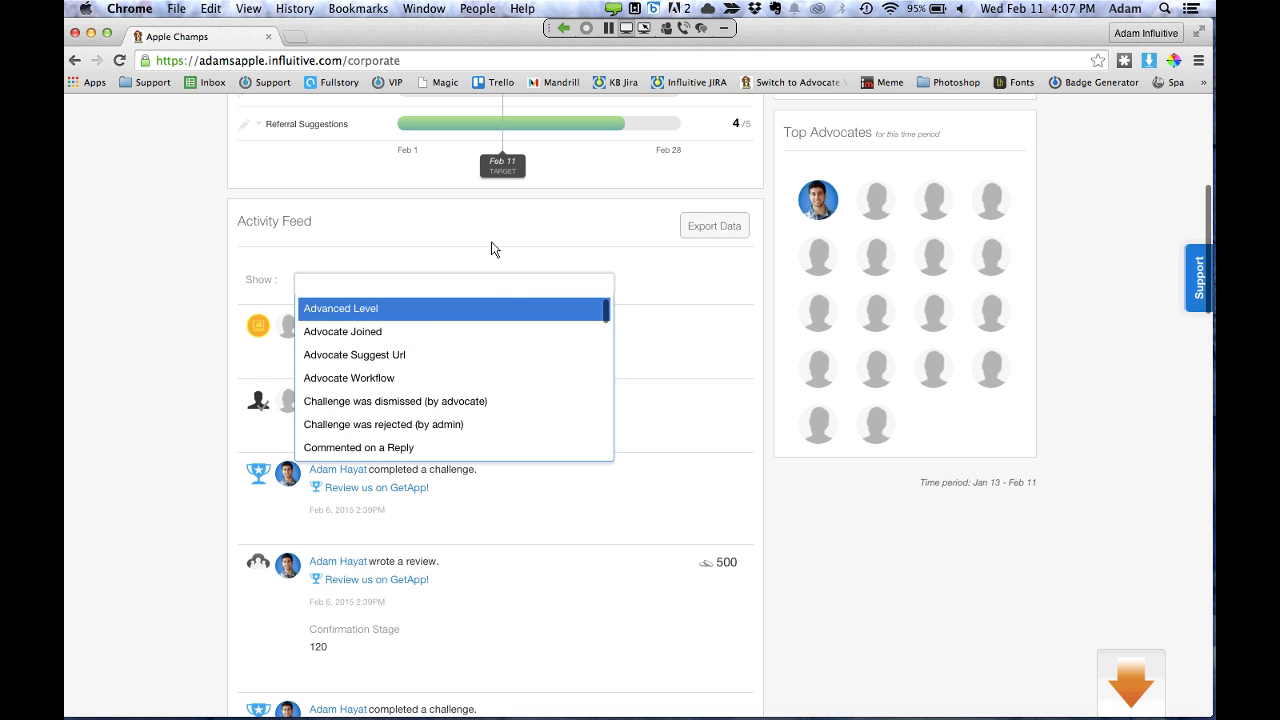
left_click(663, 224)
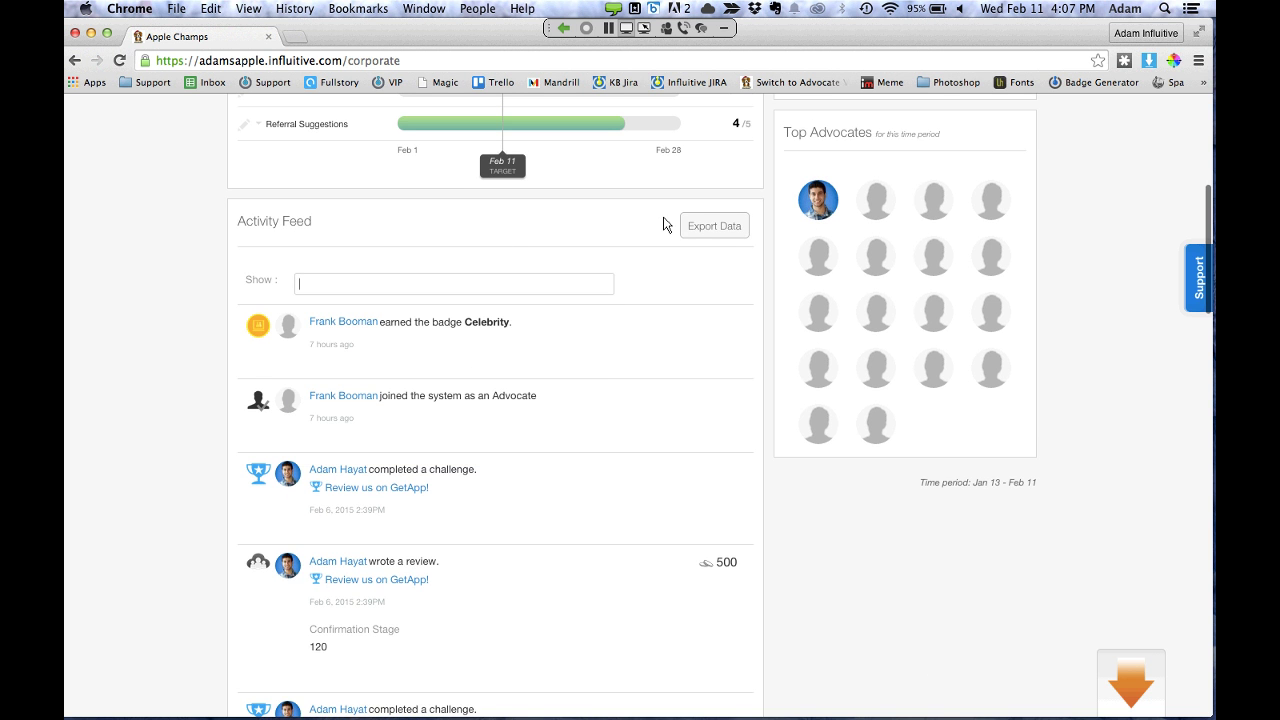
left_click(728, 226)
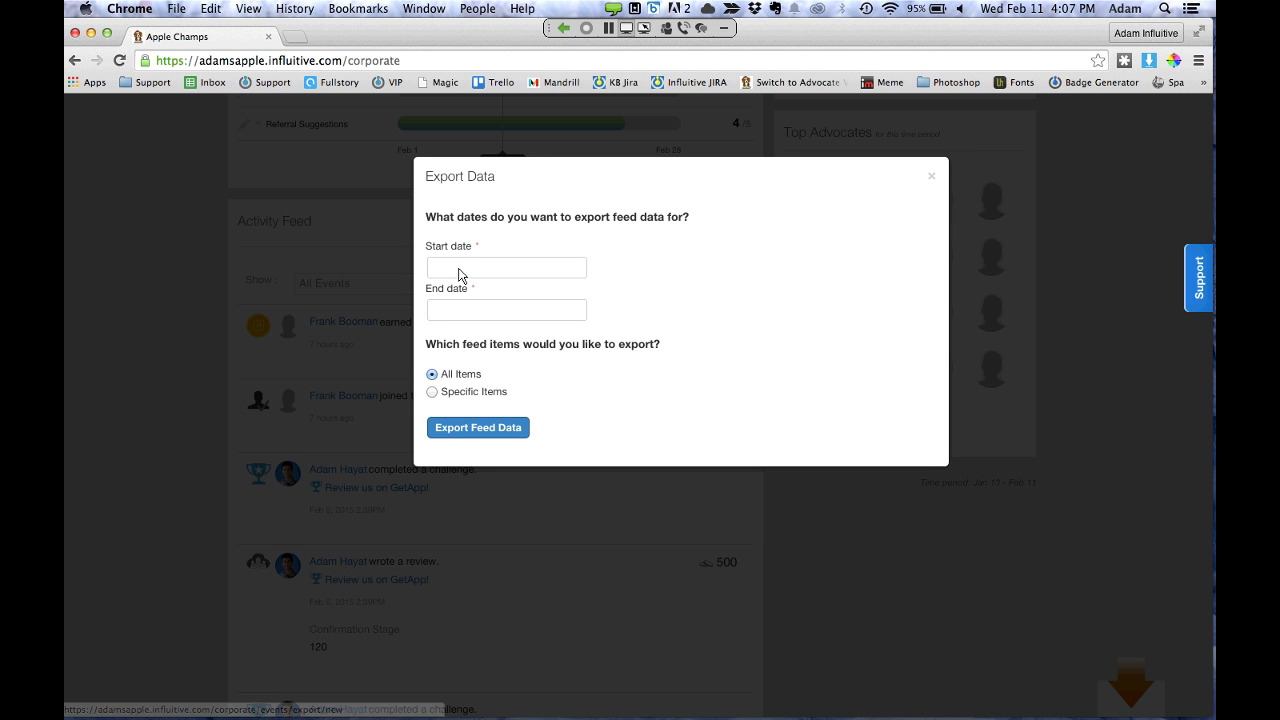
left_click(517, 272)
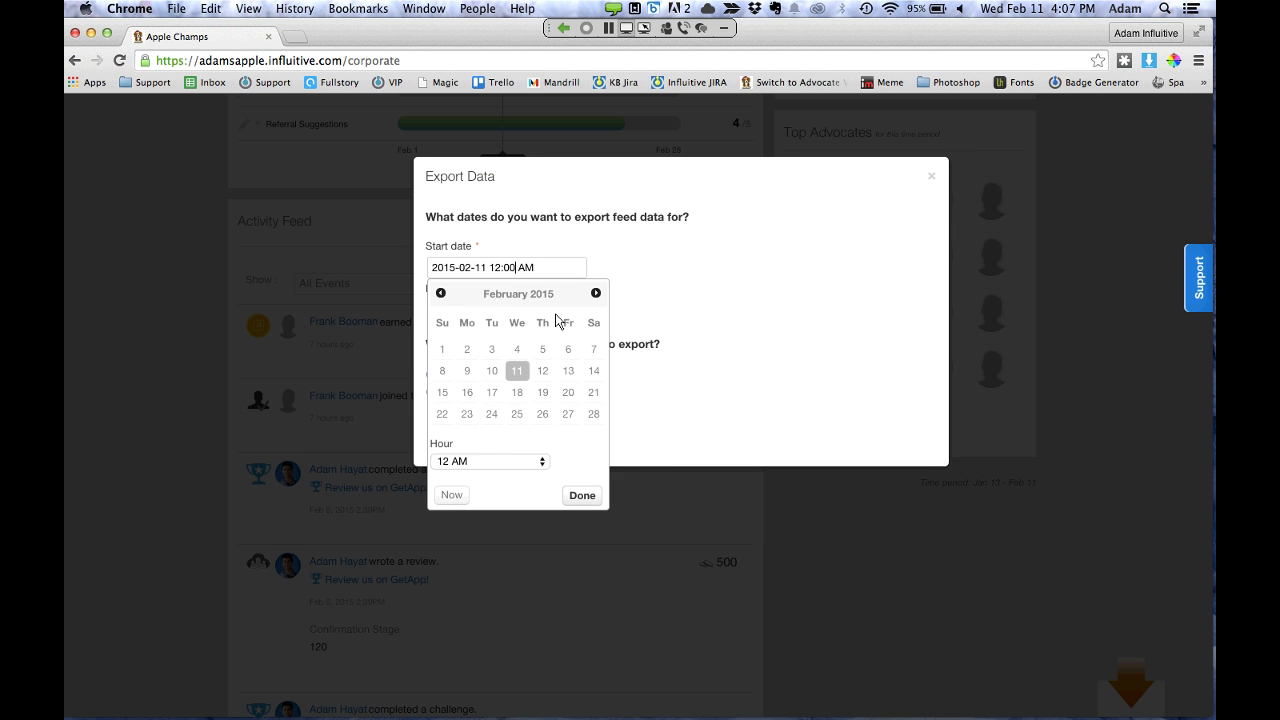
left_click(582, 495)
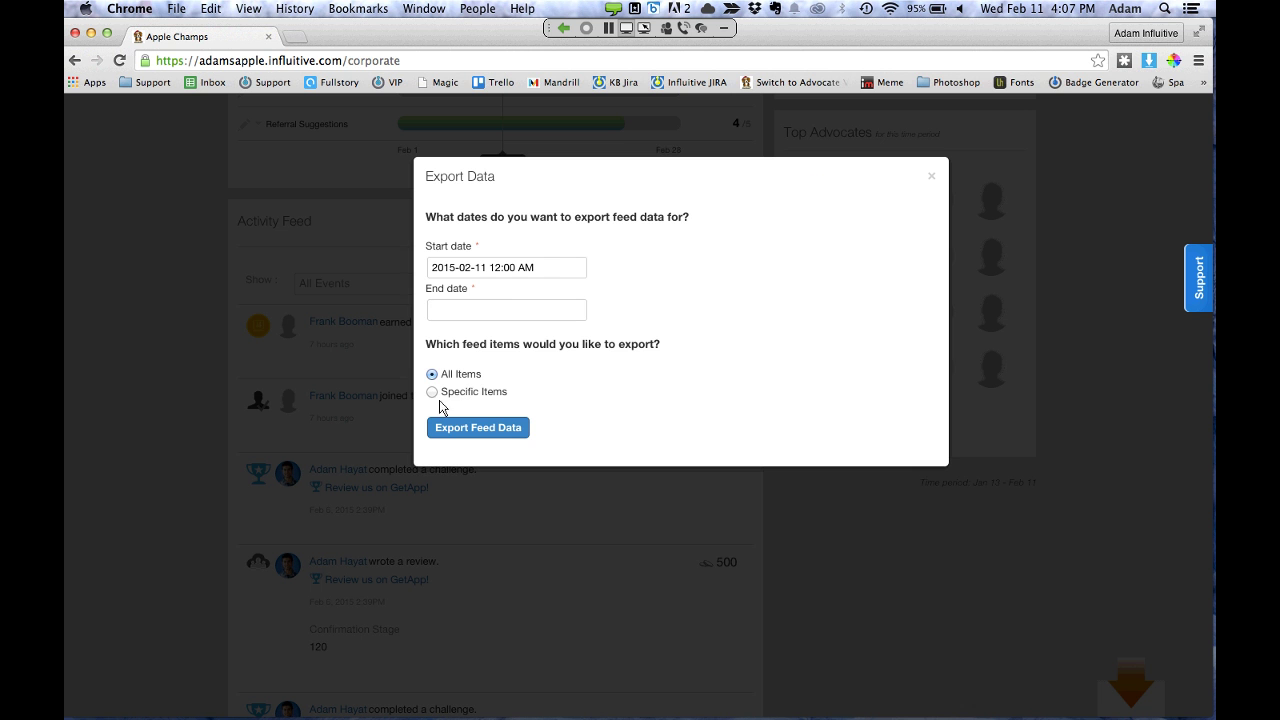
Switch the feed export to Specific Items, examine the selectable item types, and close the dialog without exporting
left_click(432, 392)
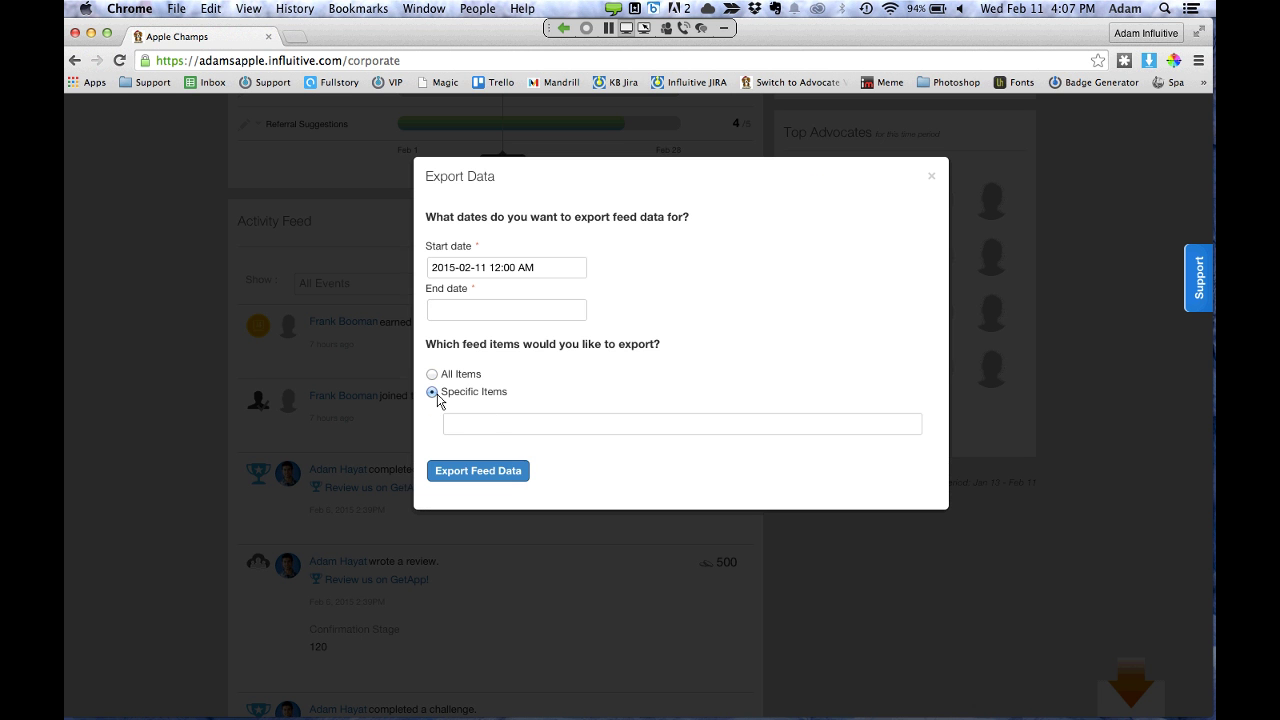
left_click(501, 428)
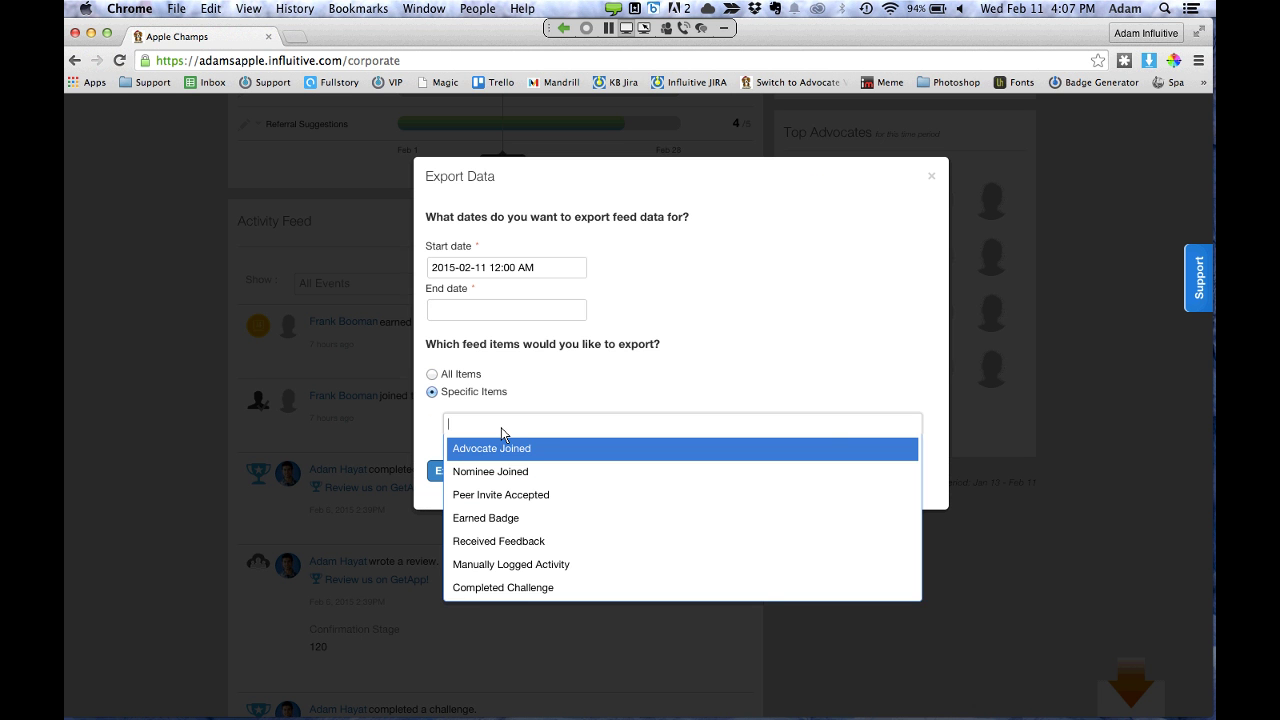
scroll(548, 497, "up", 1)
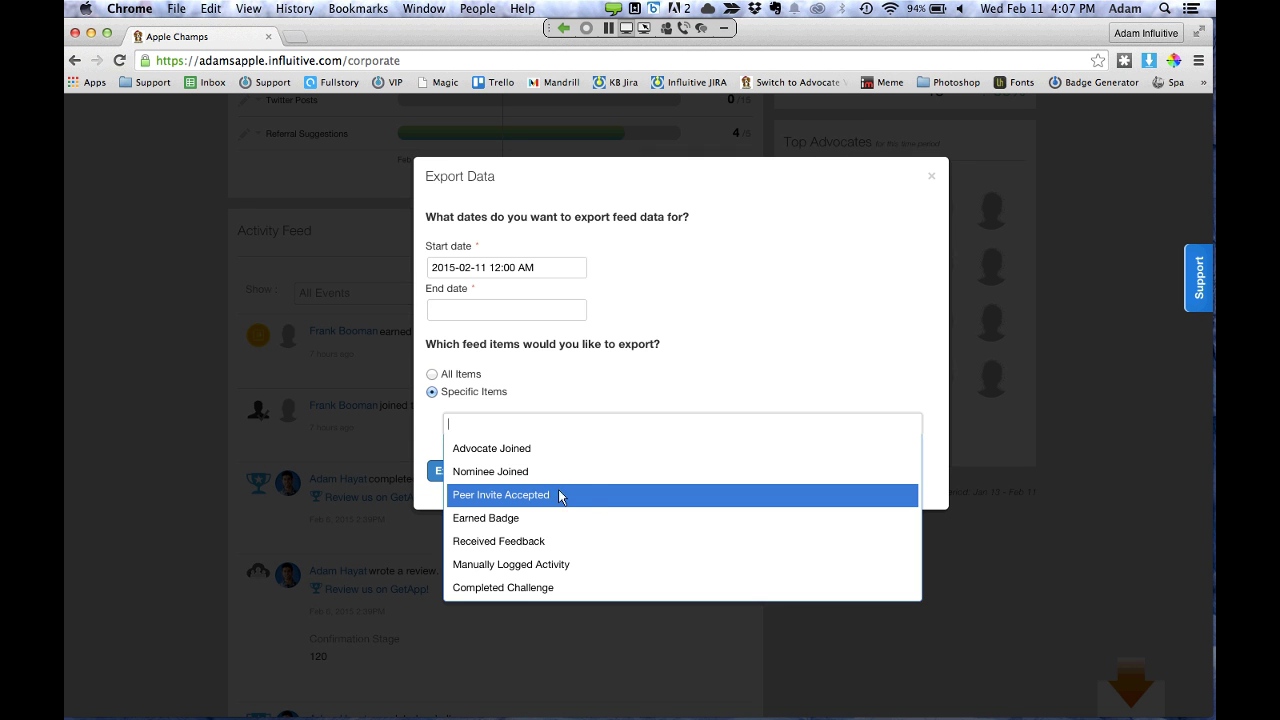
scroll(594, 491, "down", 3)
left_click(600, 381)
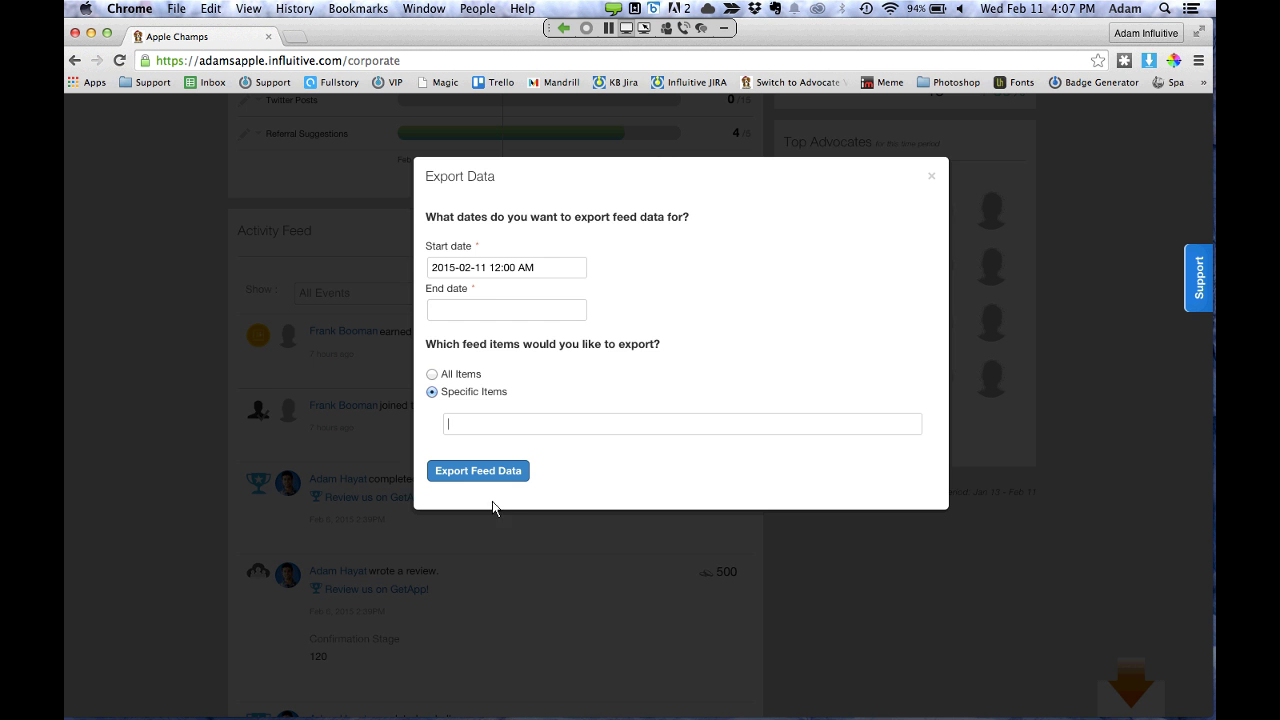
left_click(490, 537)
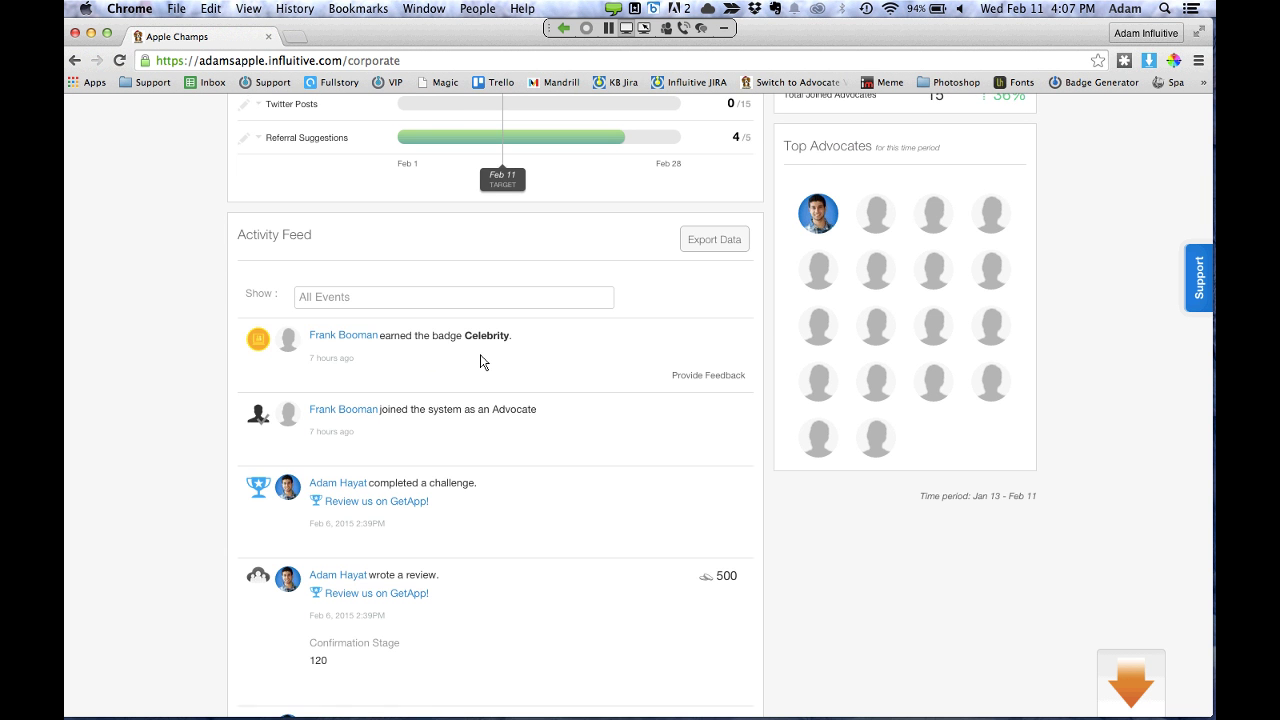
Go to the Advocates list and look at its Export Advocate Data option without running it
scroll(480, 354, "up", 5)
scroll(480, 355, "up", 3)
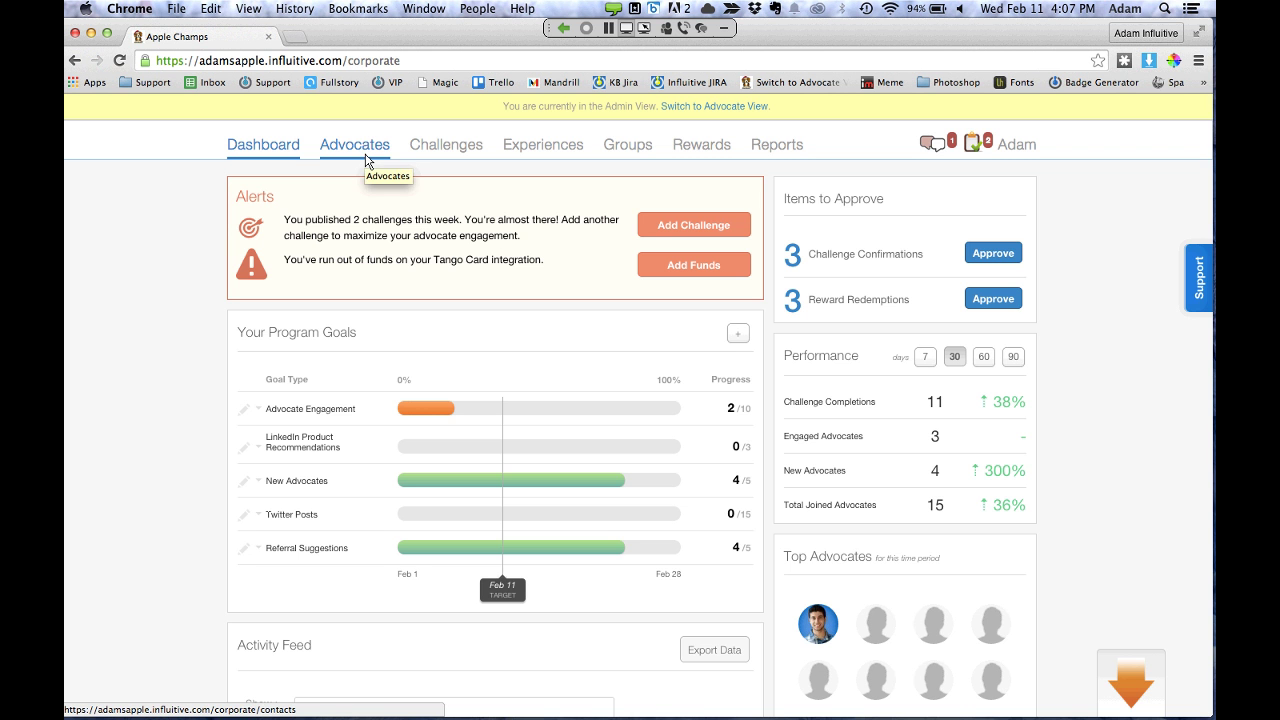
left_click(366, 158)
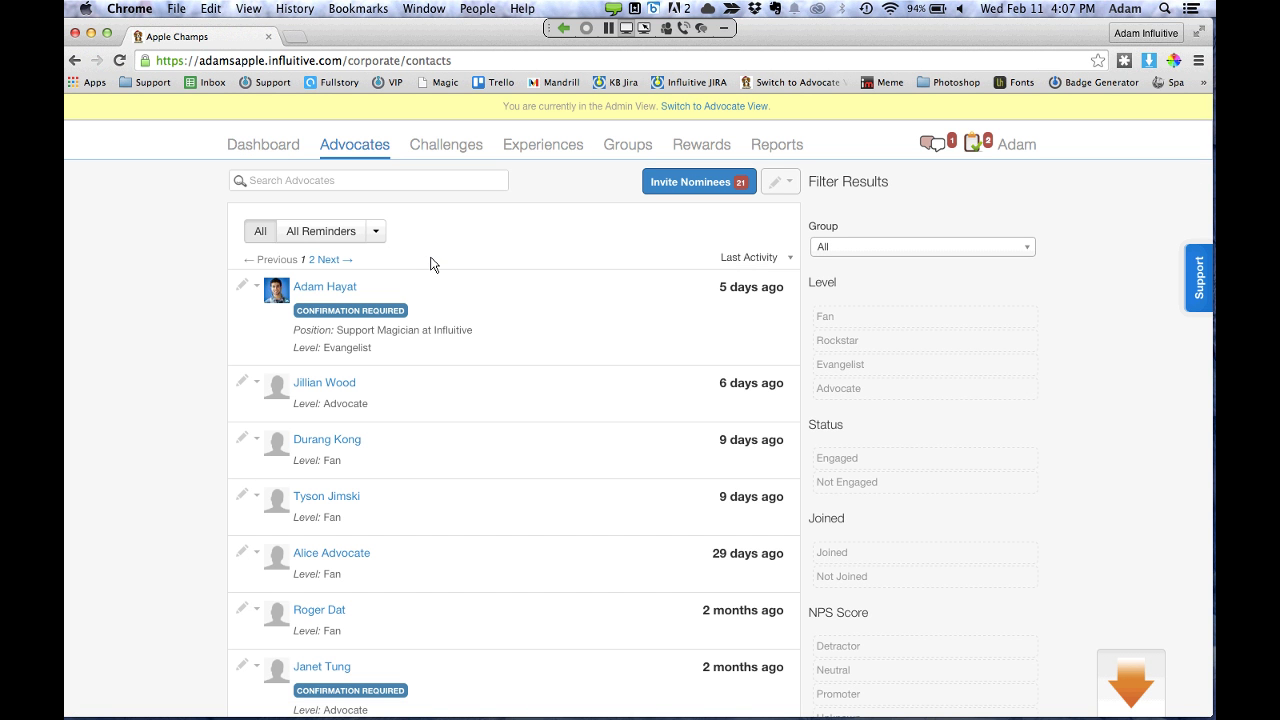
left_click(789, 182)
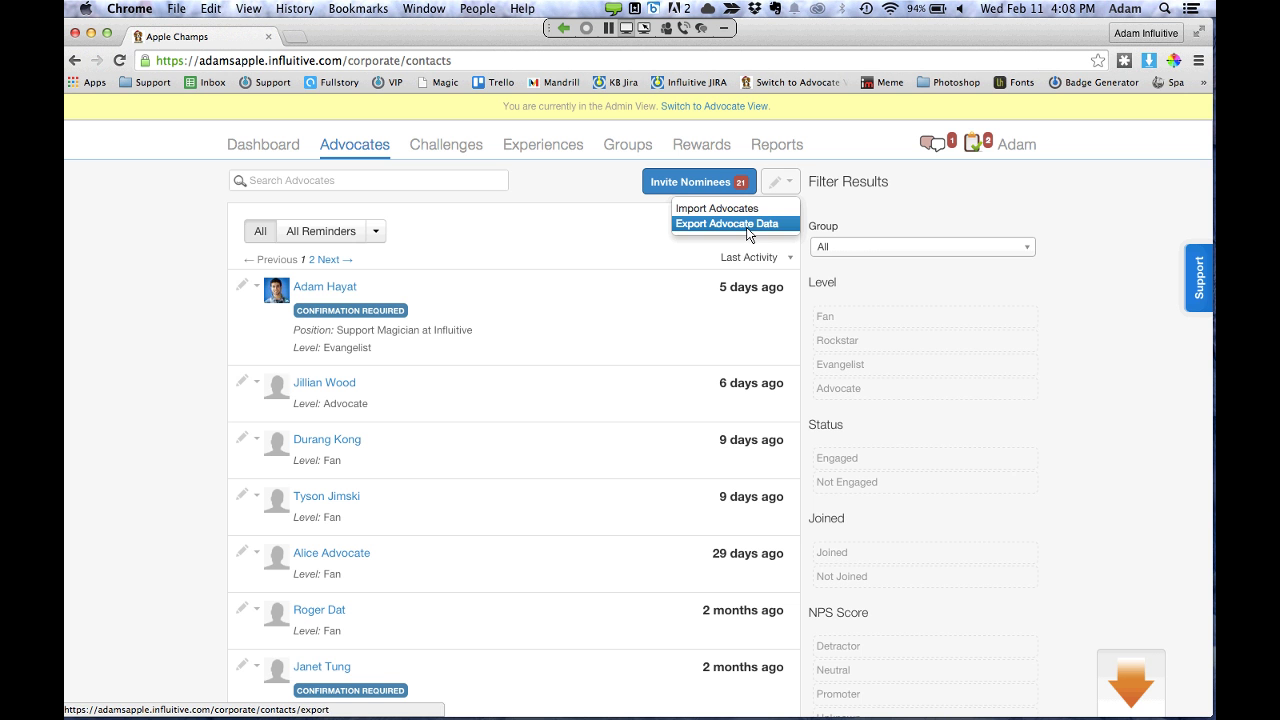
left_click(600, 263)
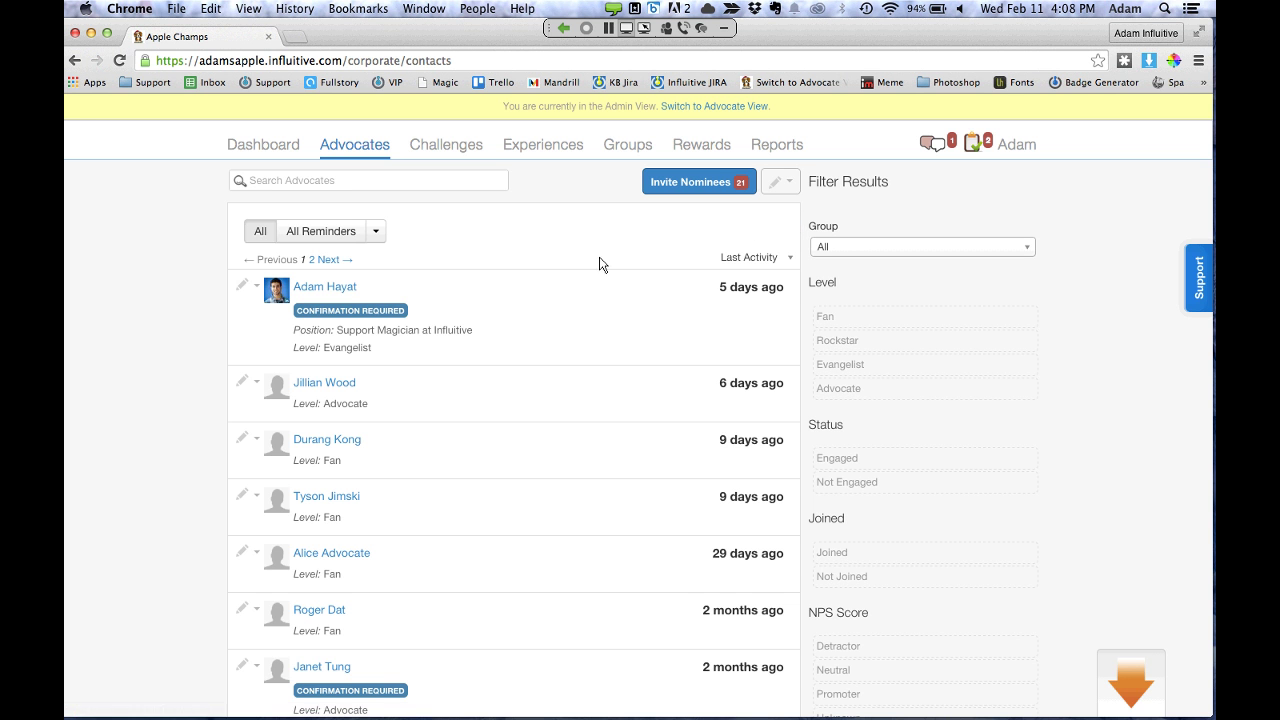
Open the first advocate's profile, view the Export Contact Activity options, and close them without exporting
left_click(351, 289)
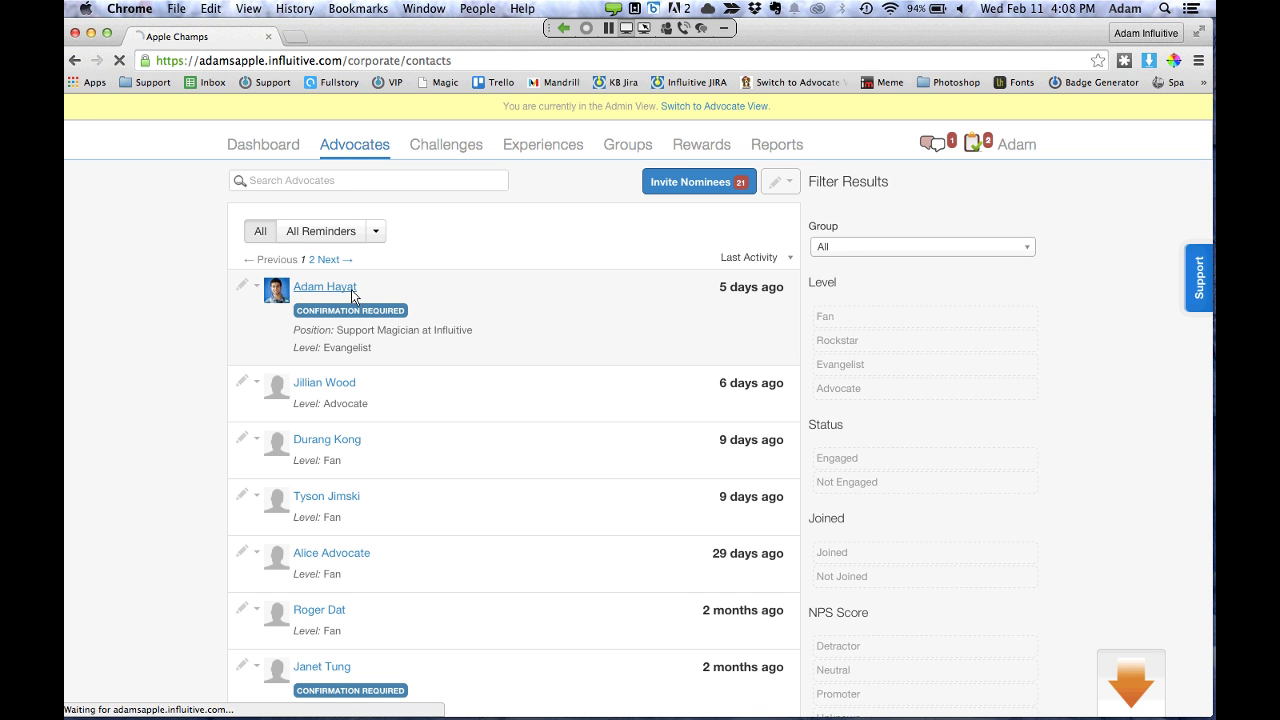
left_click(786, 190)
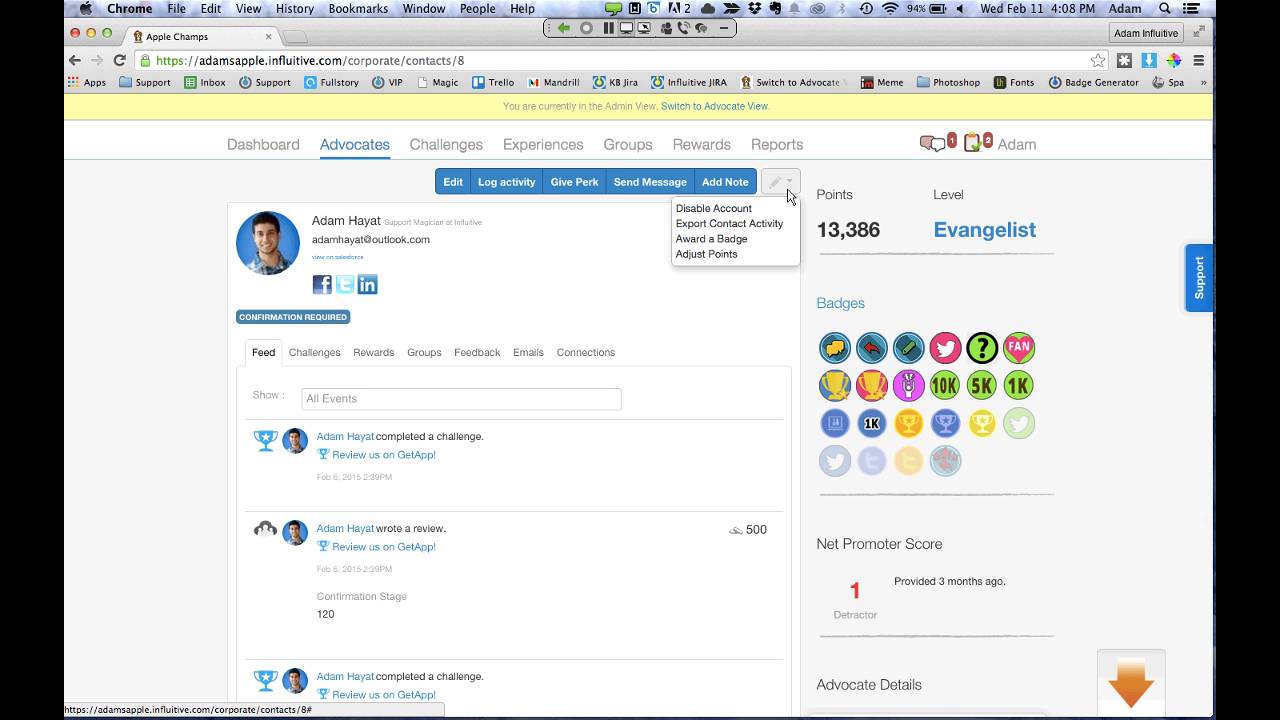
left_click(757, 224)
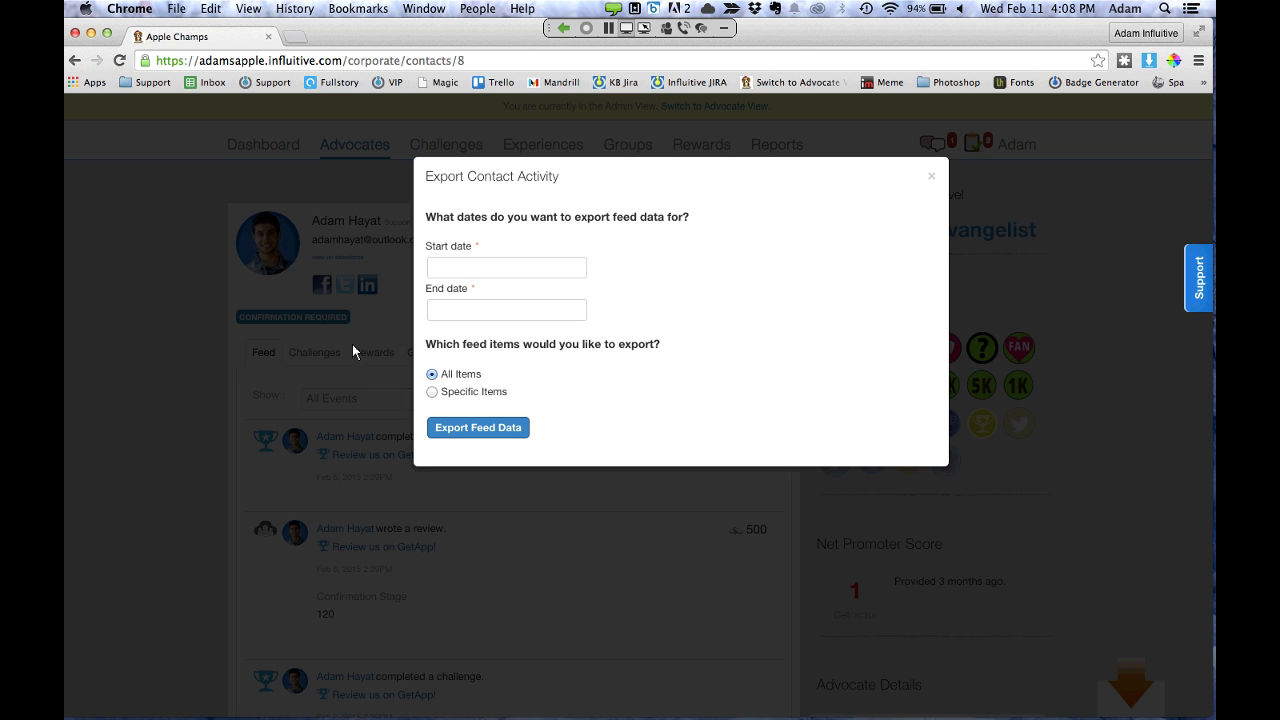
left_click(362, 253)
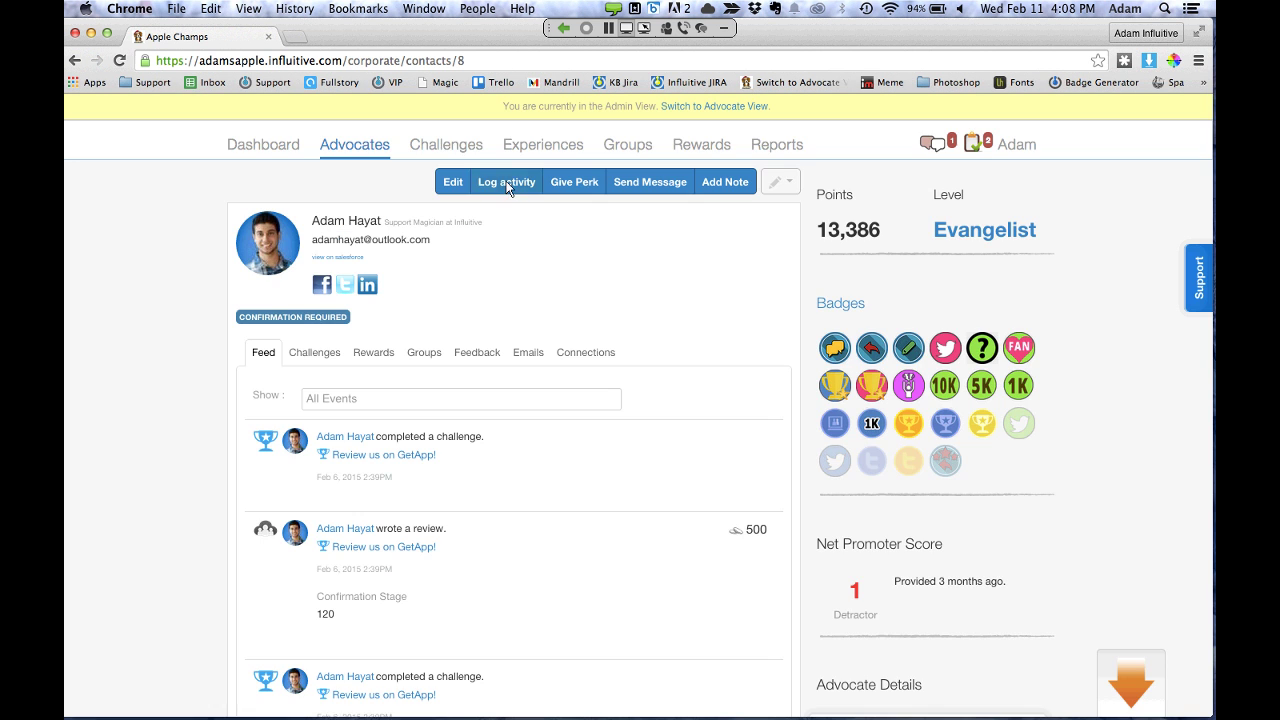
Go to the Challenges list and look at its Export Challenge Data option without running it
left_click(464, 145)
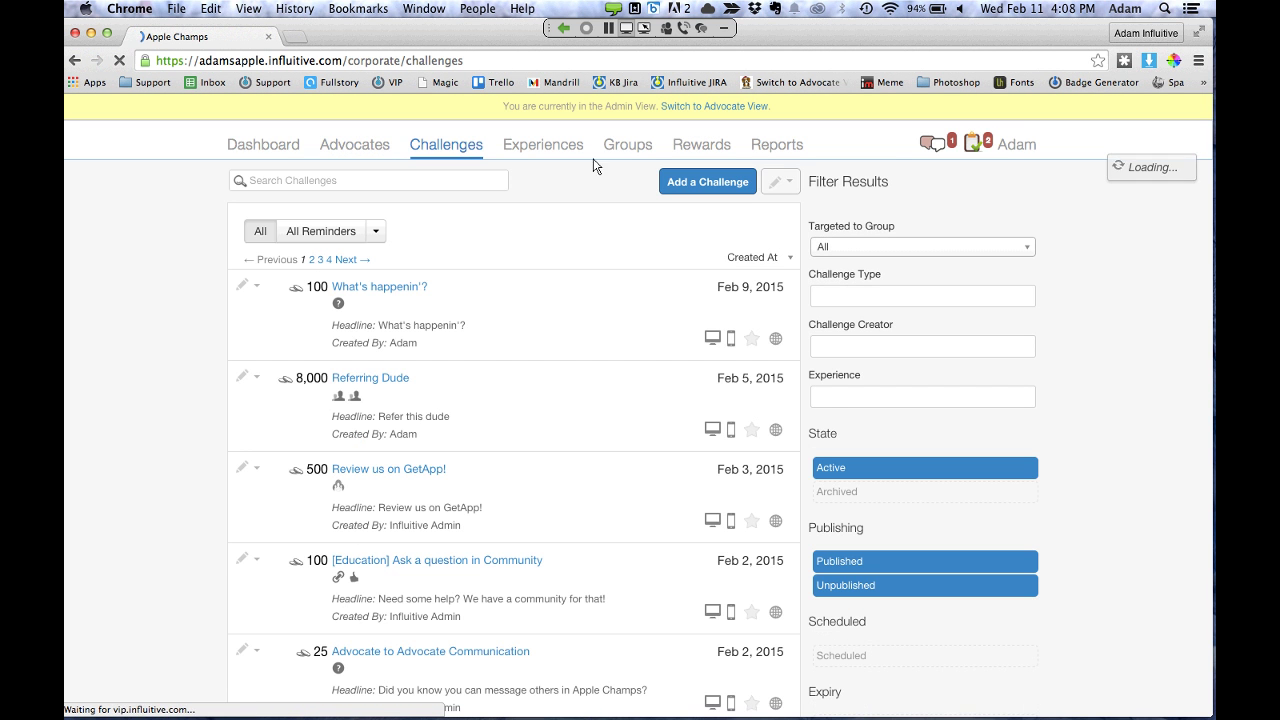
left_click(784, 184)
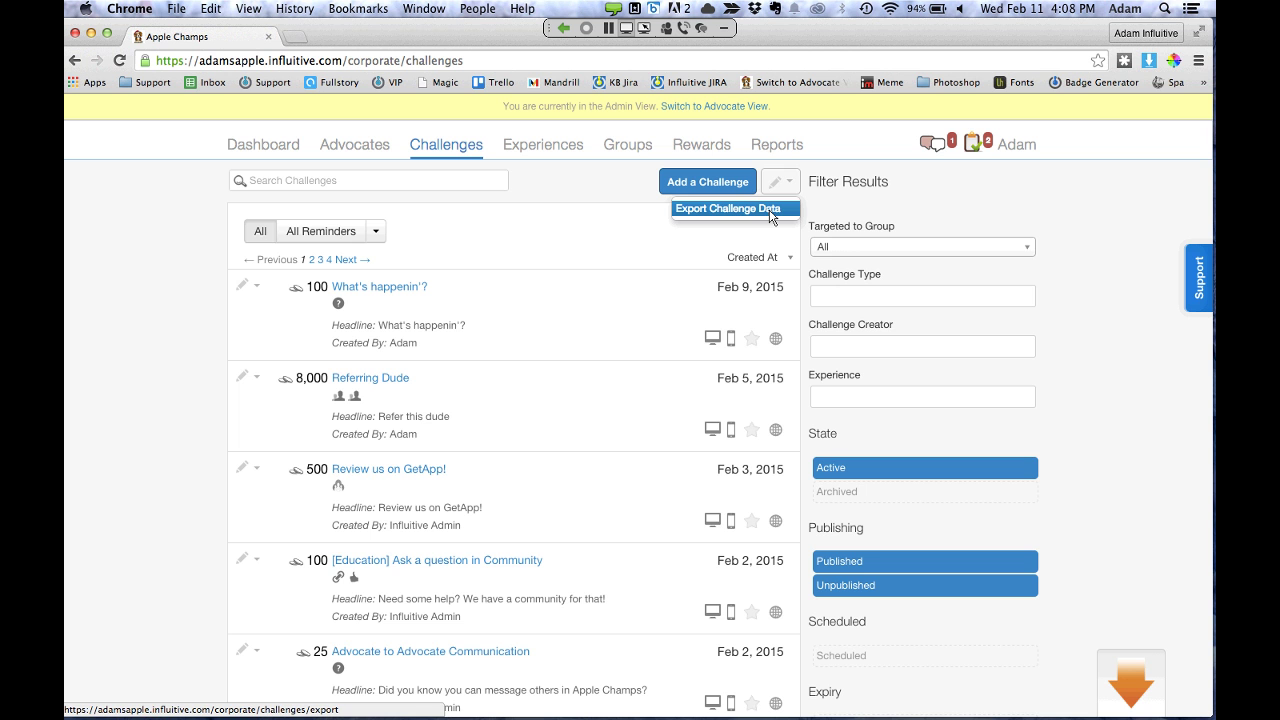
left_click(490, 200)
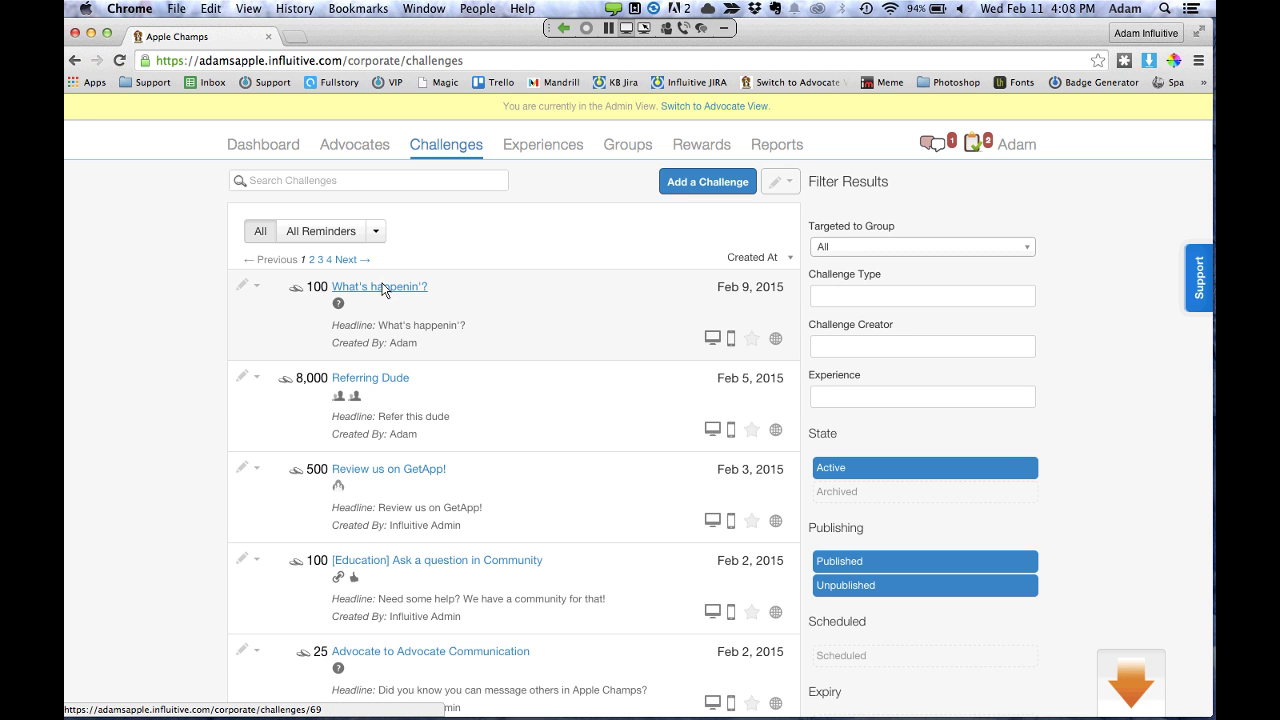
Open the "What's happenin'?" challenge and look at its Export Response Data option without running it
left_click(383, 289)
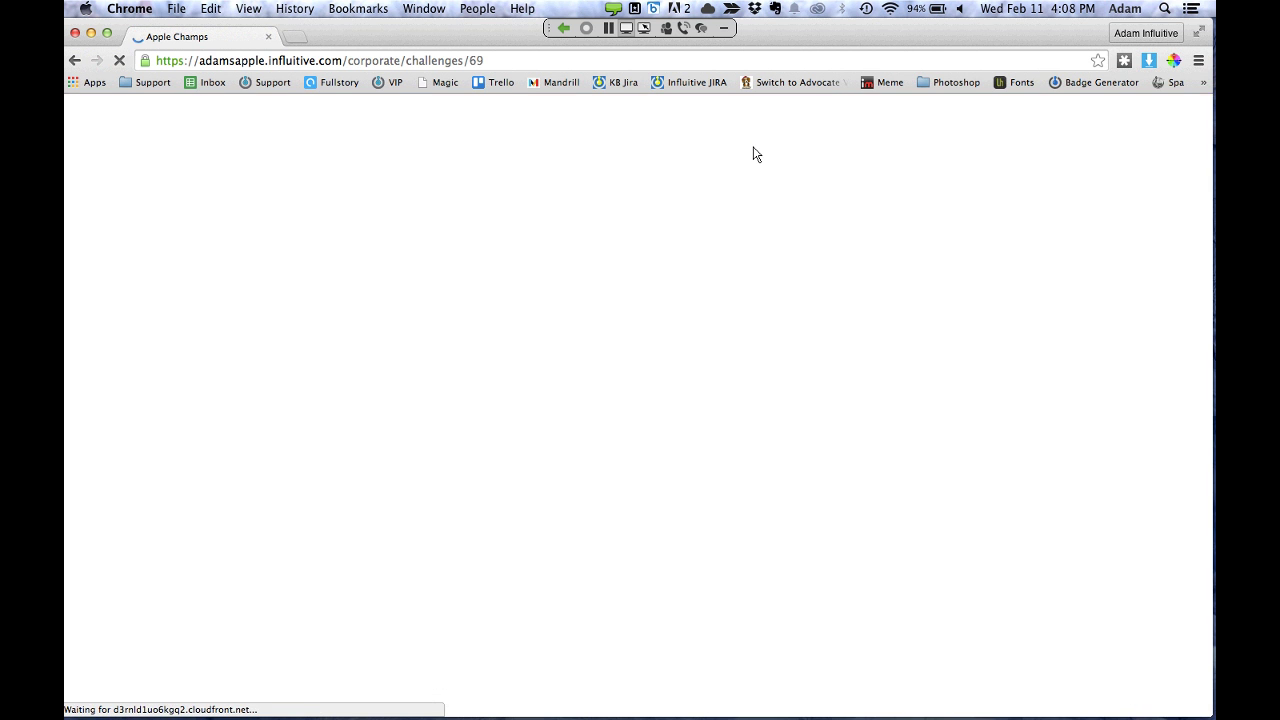
left_click(784, 183)
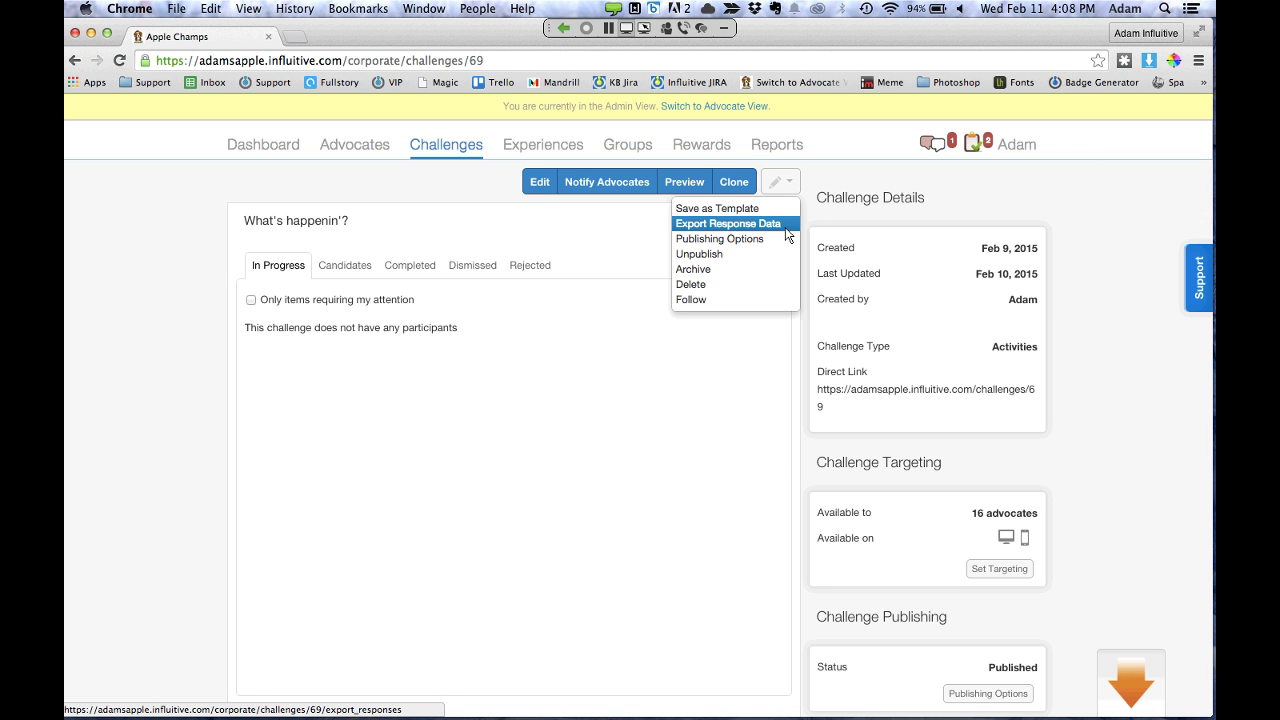
left_click(488, 192)
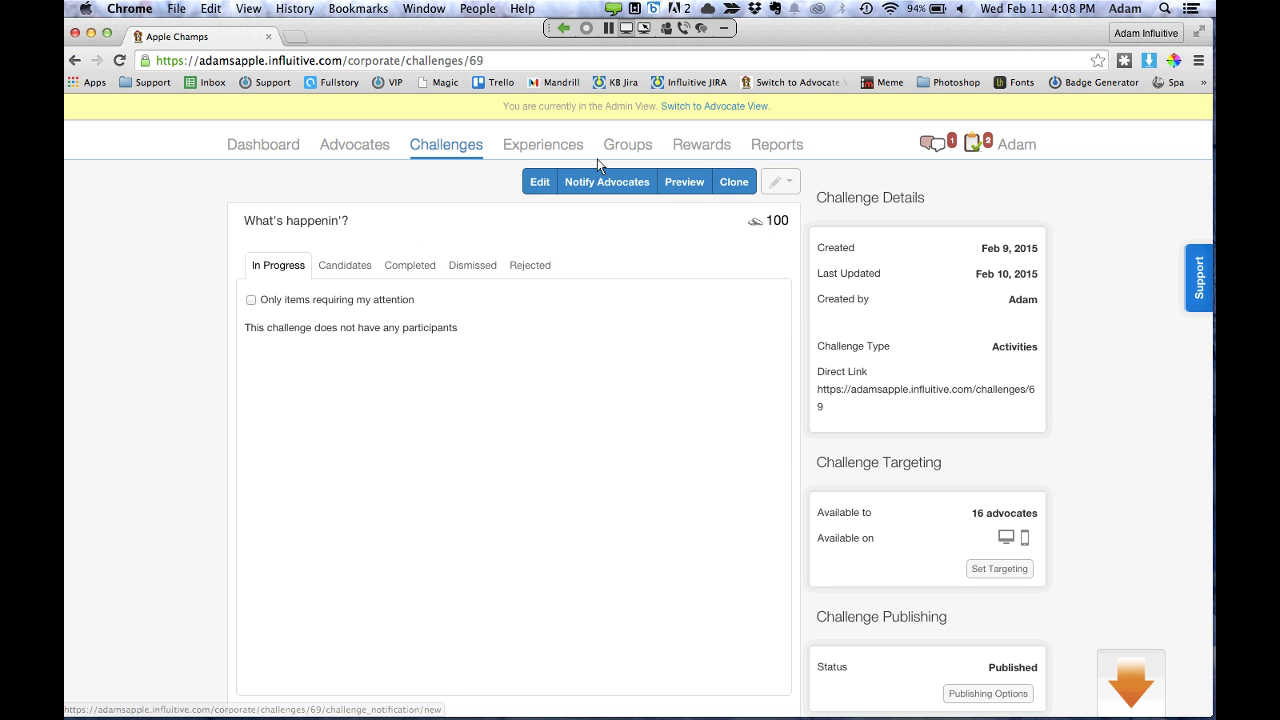
Go to the Rewards list and look at its Export Rewards option without running it
left_click(716, 148)
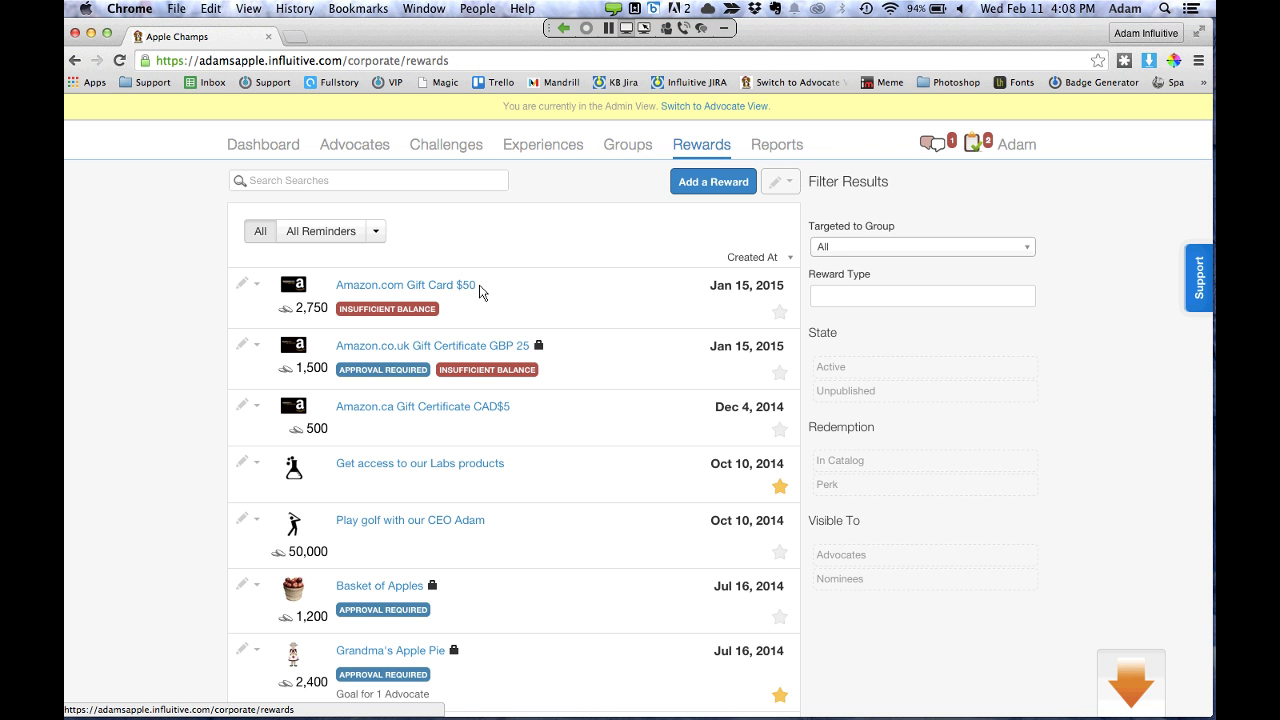
left_click(783, 188)
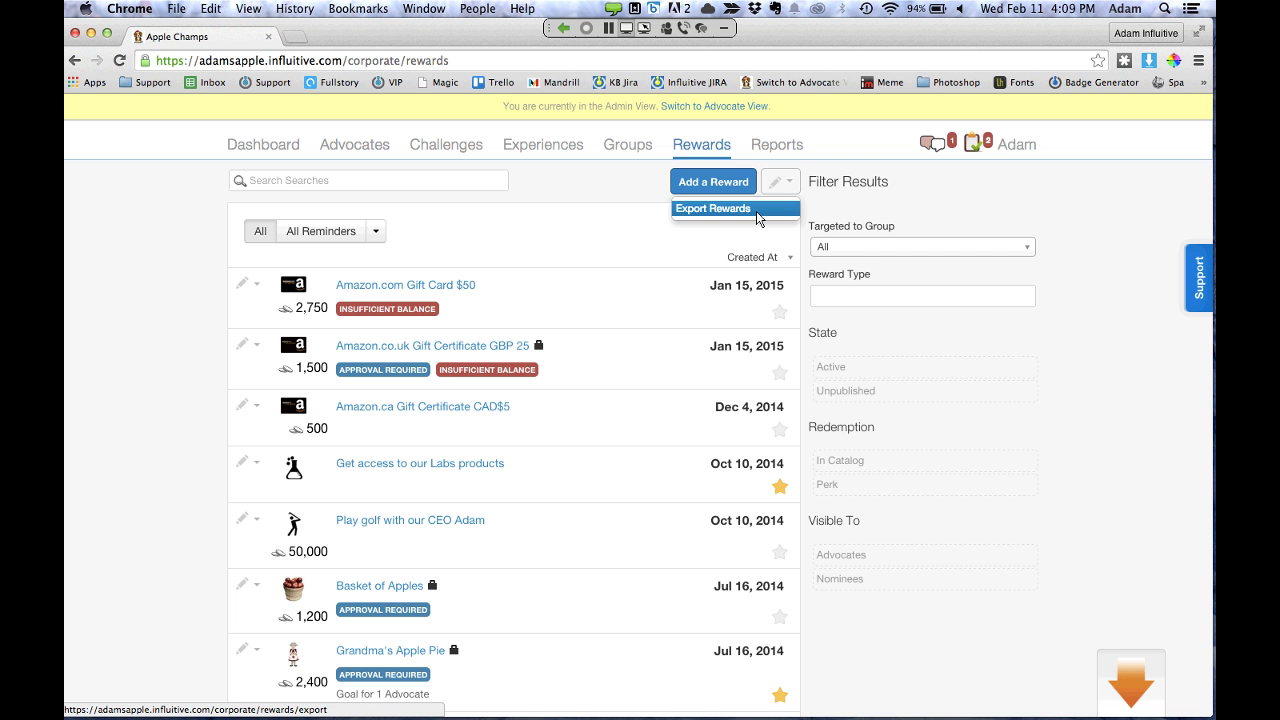
left_click(474, 221)
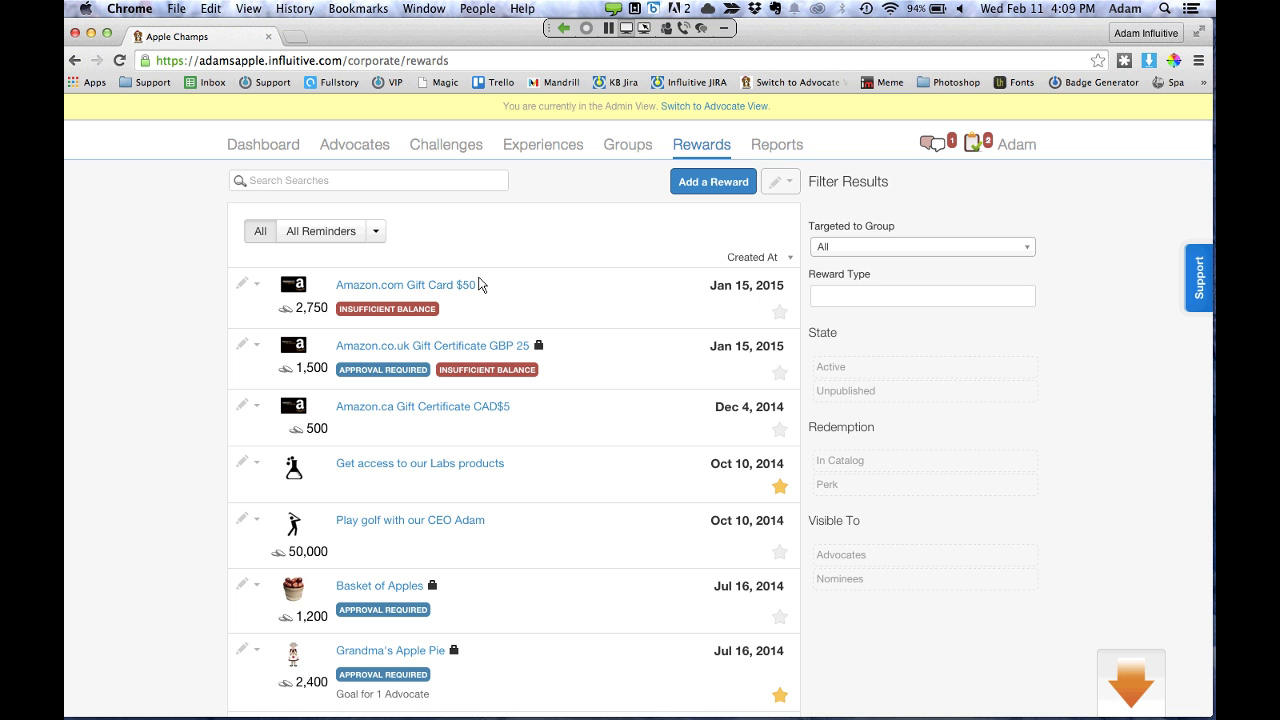
Open the Amazon.com Gift Card $50 reward and look at its Export Redemption Data option without running it
left_click(477, 284)
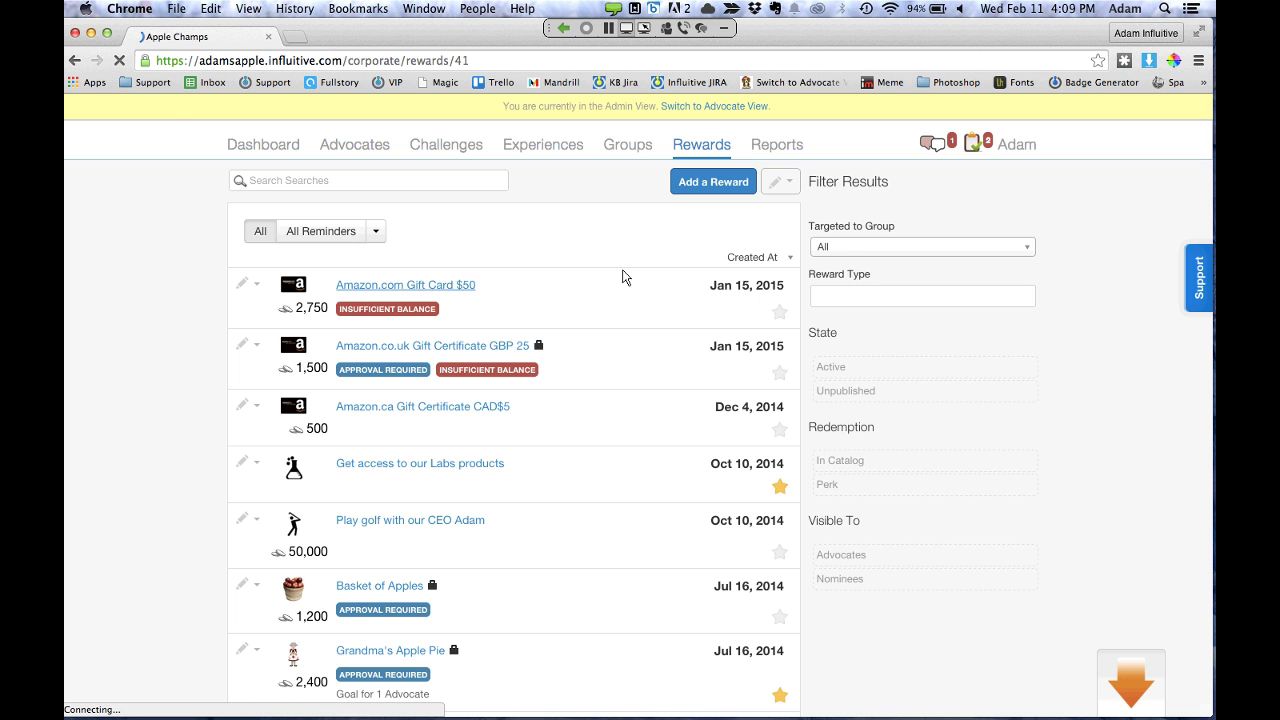
left_click(775, 181)
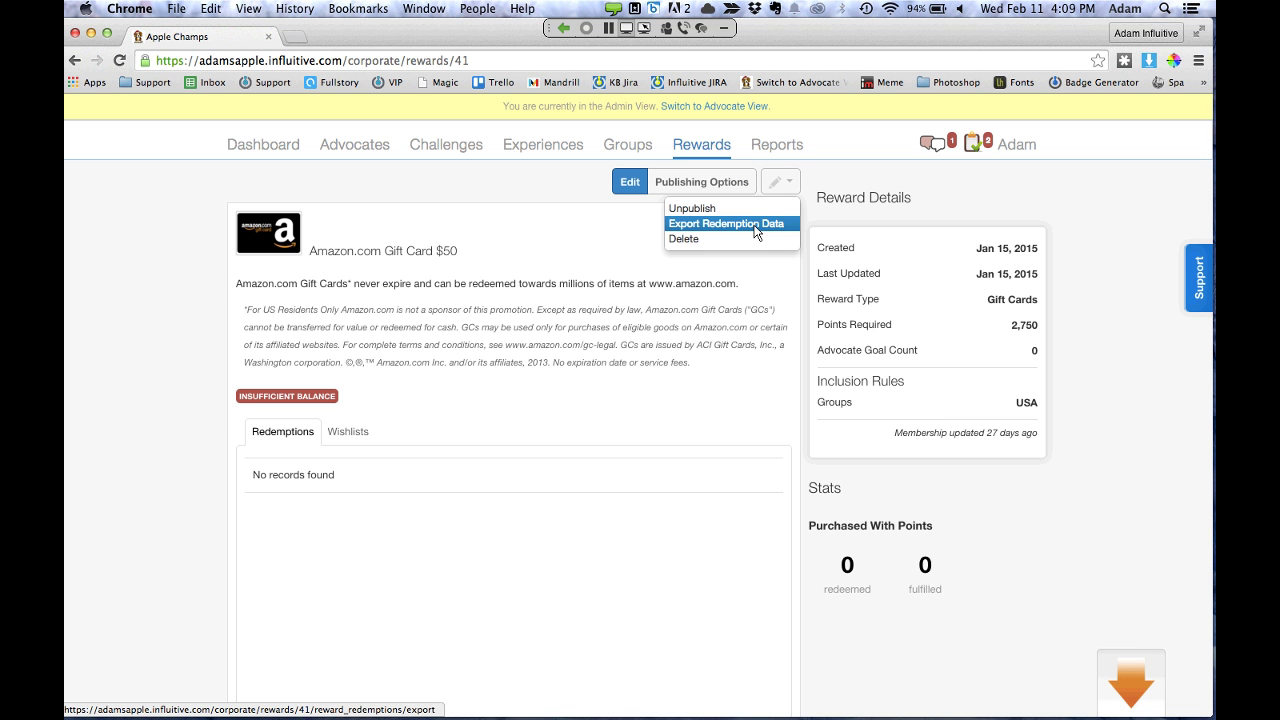
left_click(558, 362)
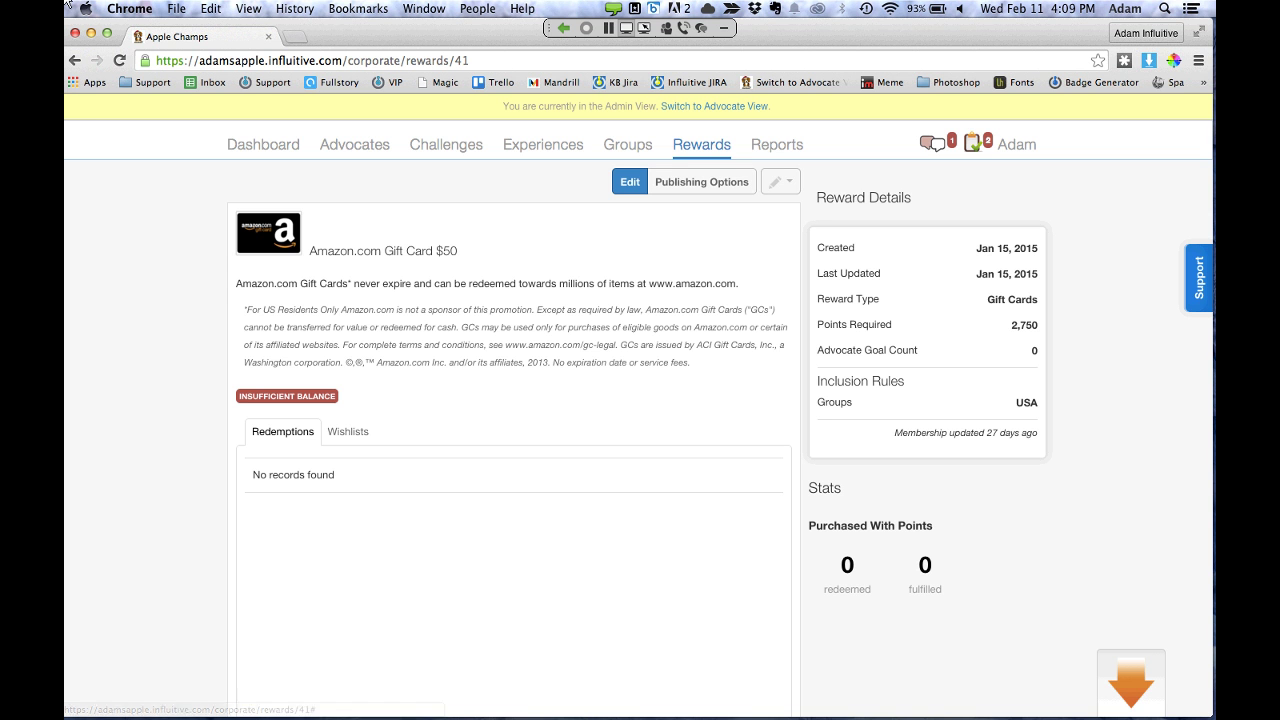
Open the Challenge Engagement report and view the choices in its Company and Group Name filters without changing them
left_click(775, 151)
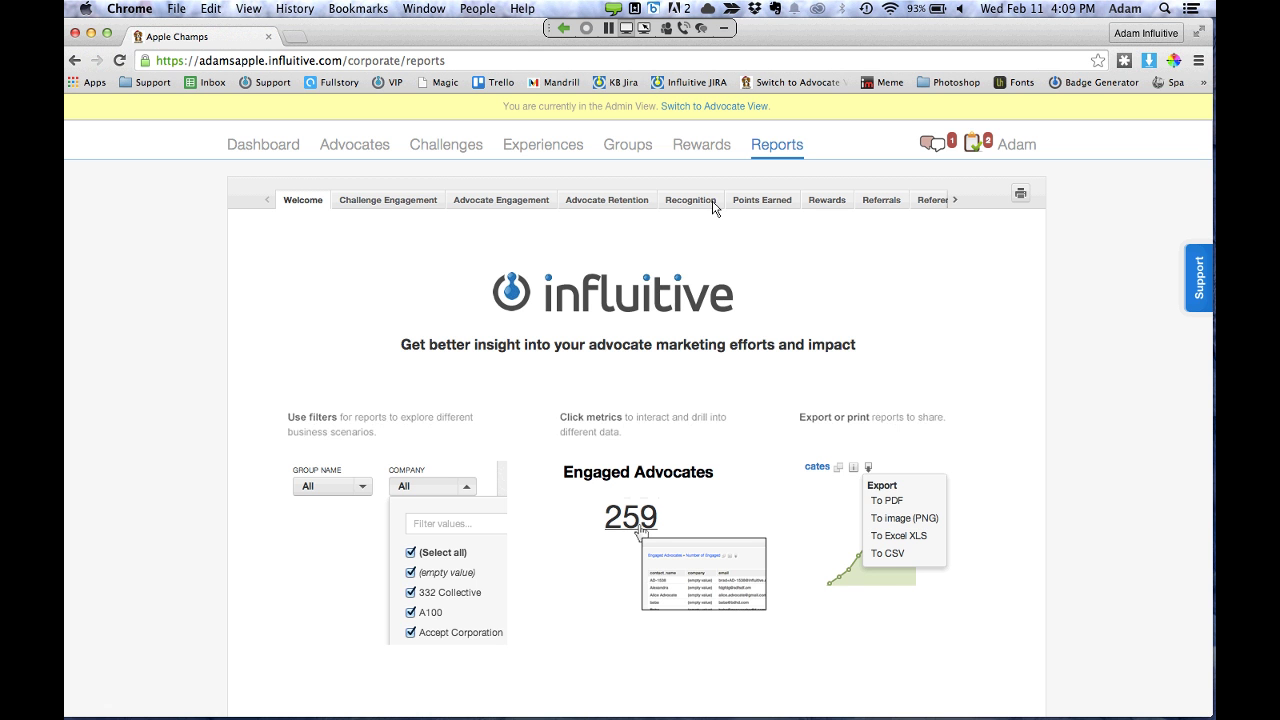
left_click(368, 200)
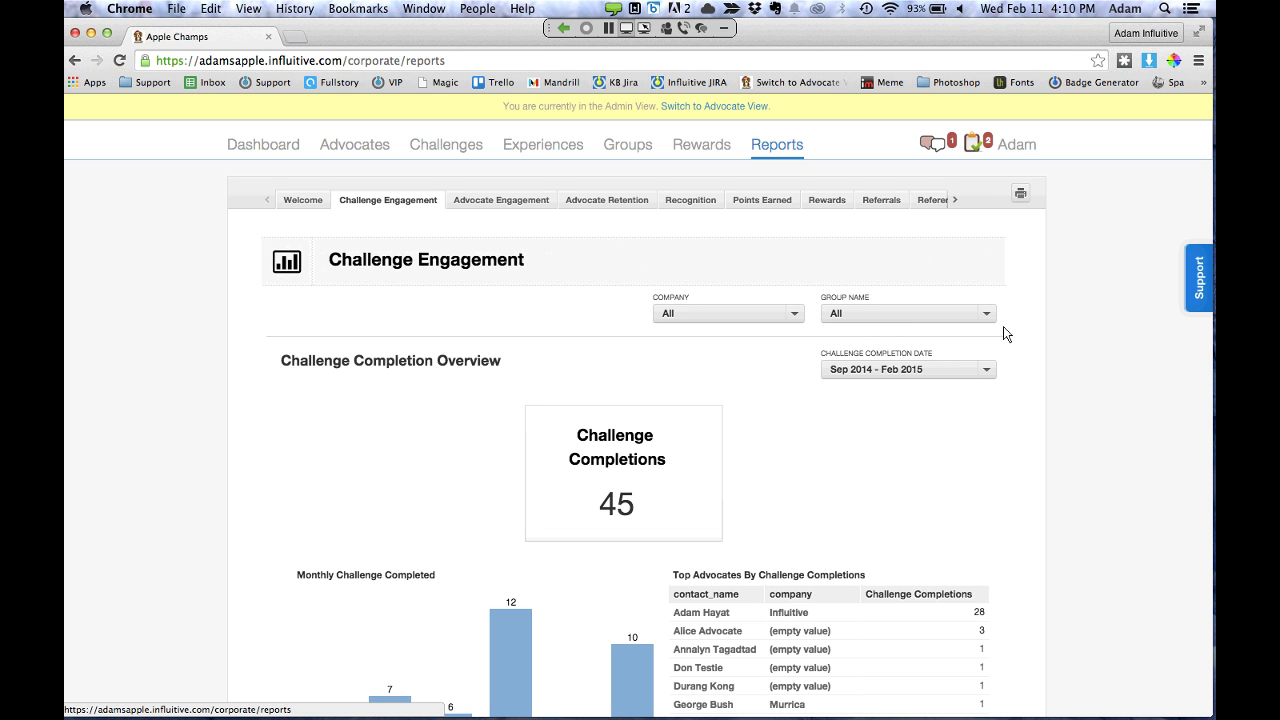
left_click(800, 319)
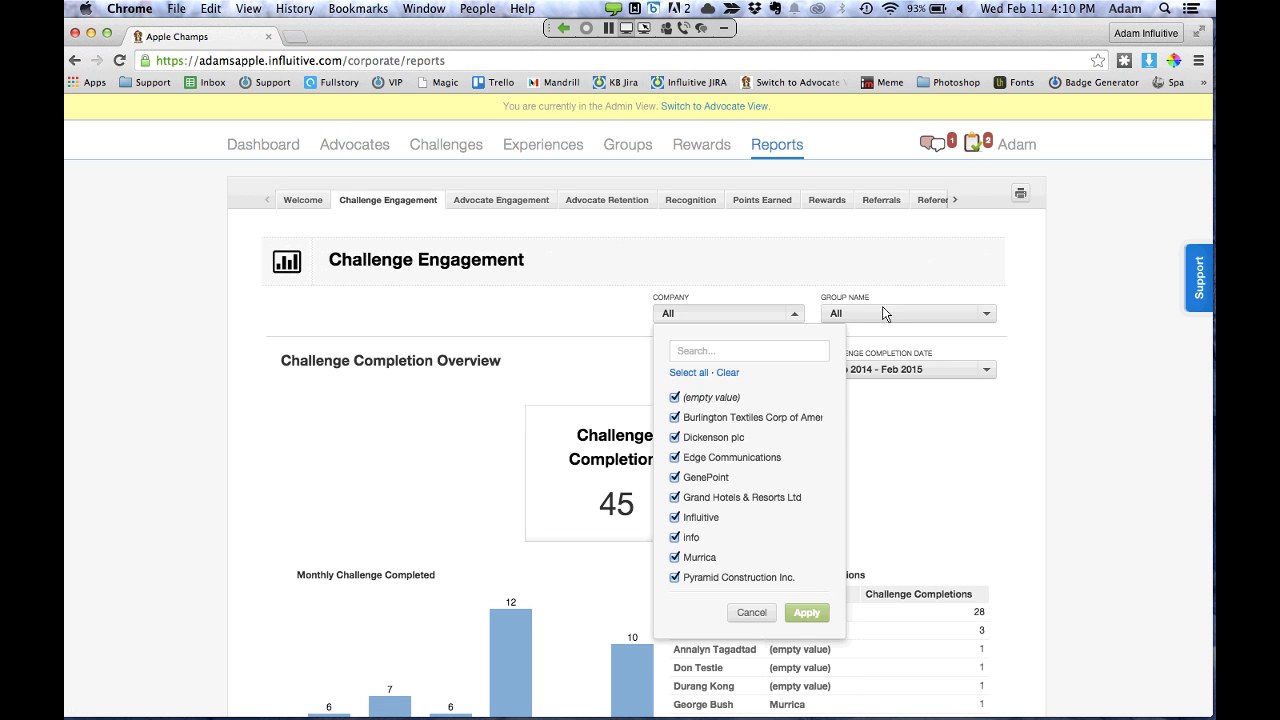
left_click(984, 315)
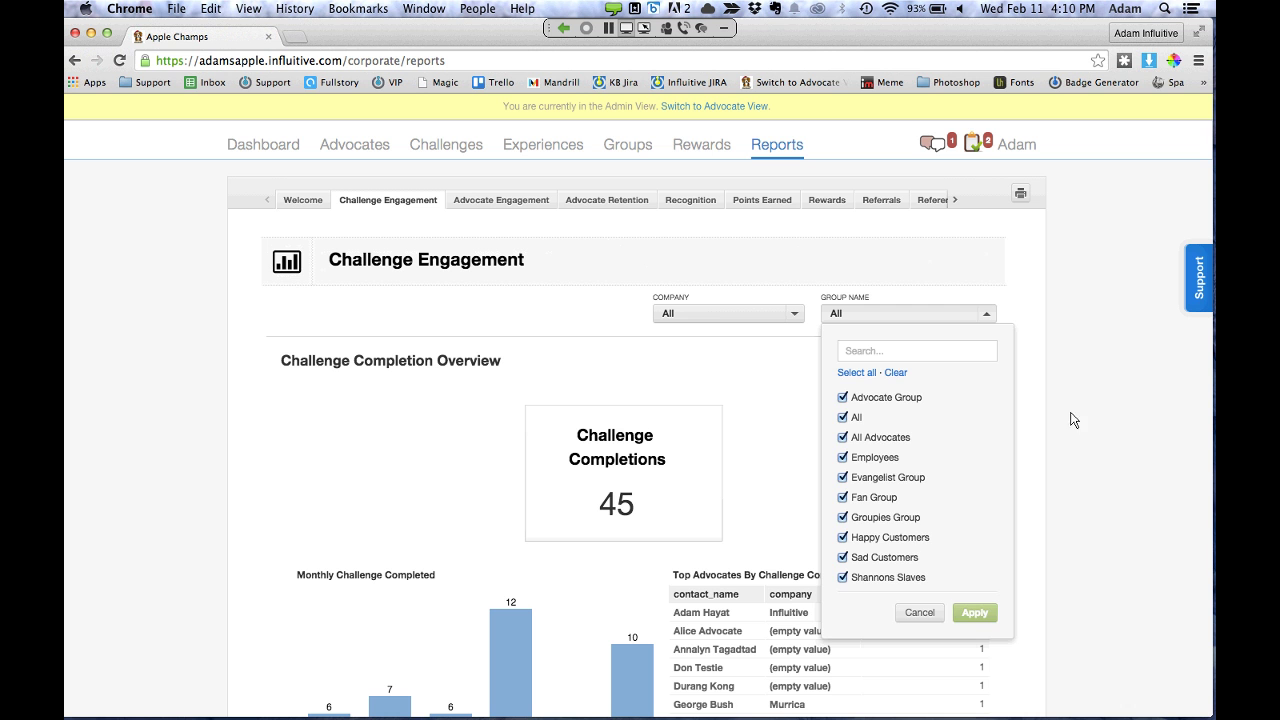
left_click(916, 620)
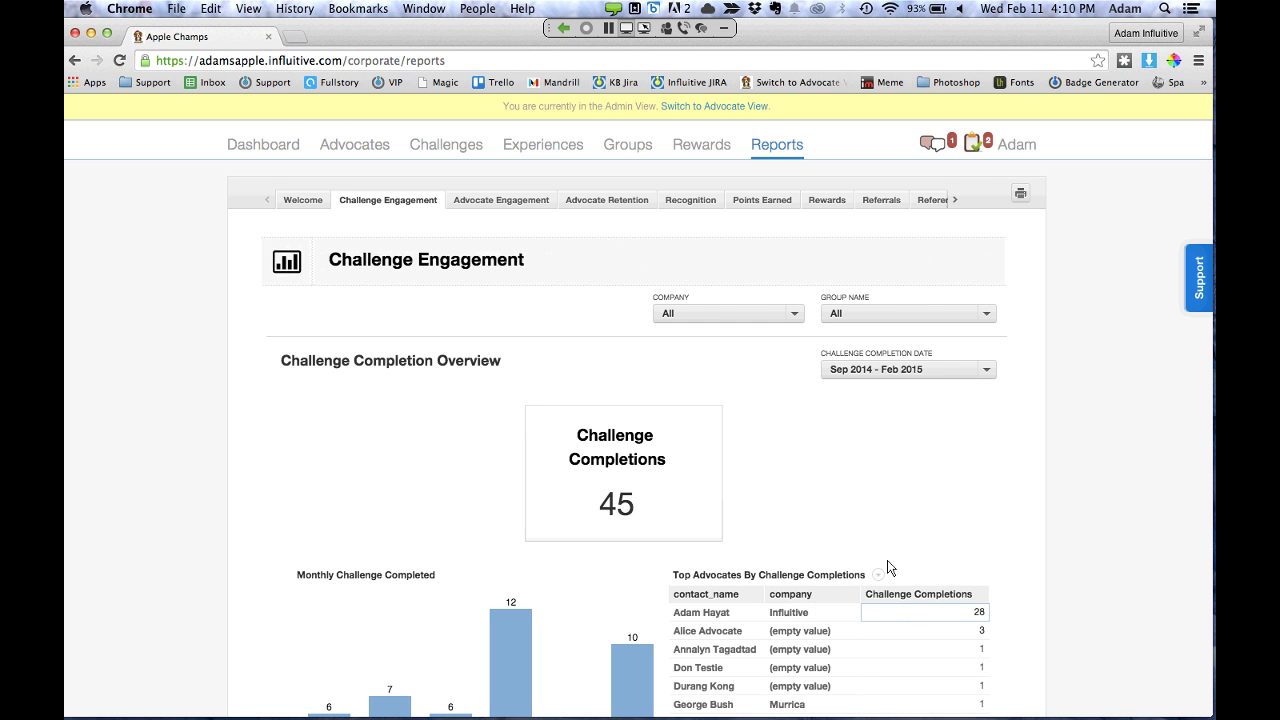
Filter the Challenge Engagement report to only the Employees group
left_click(995, 316)
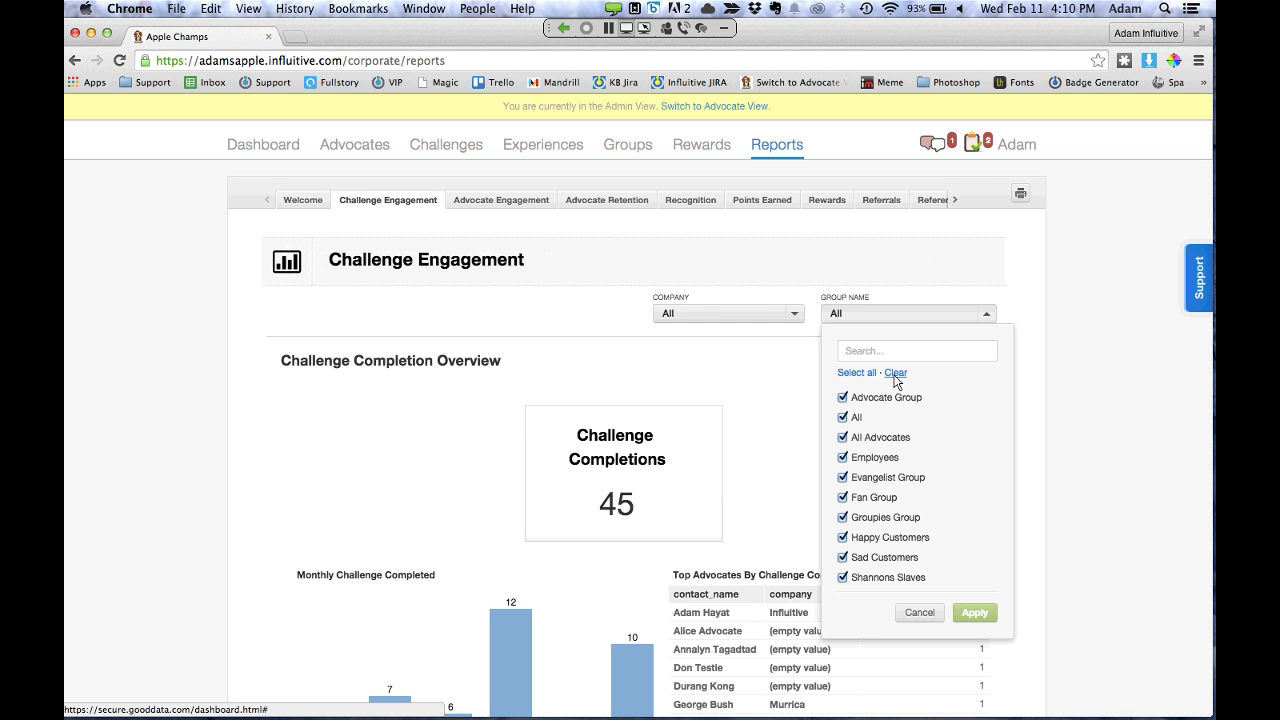
left_click(895, 373)
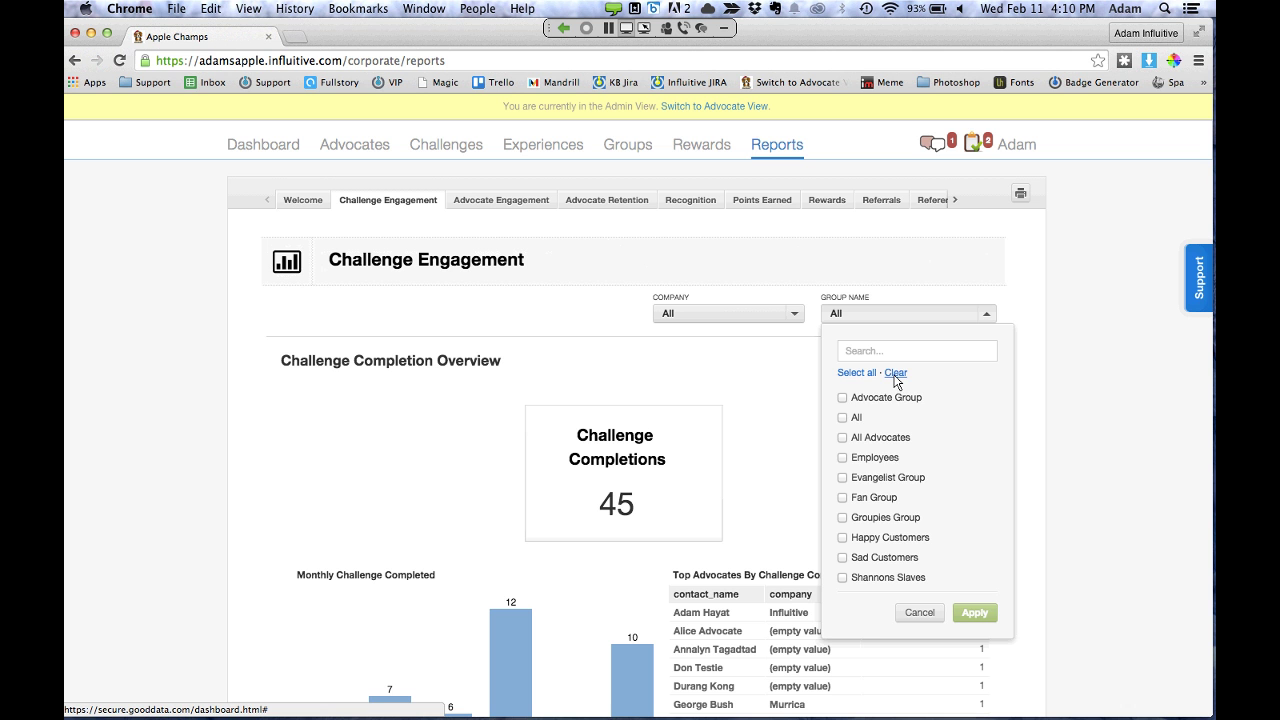
left_click(843, 457)
left_click(974, 613)
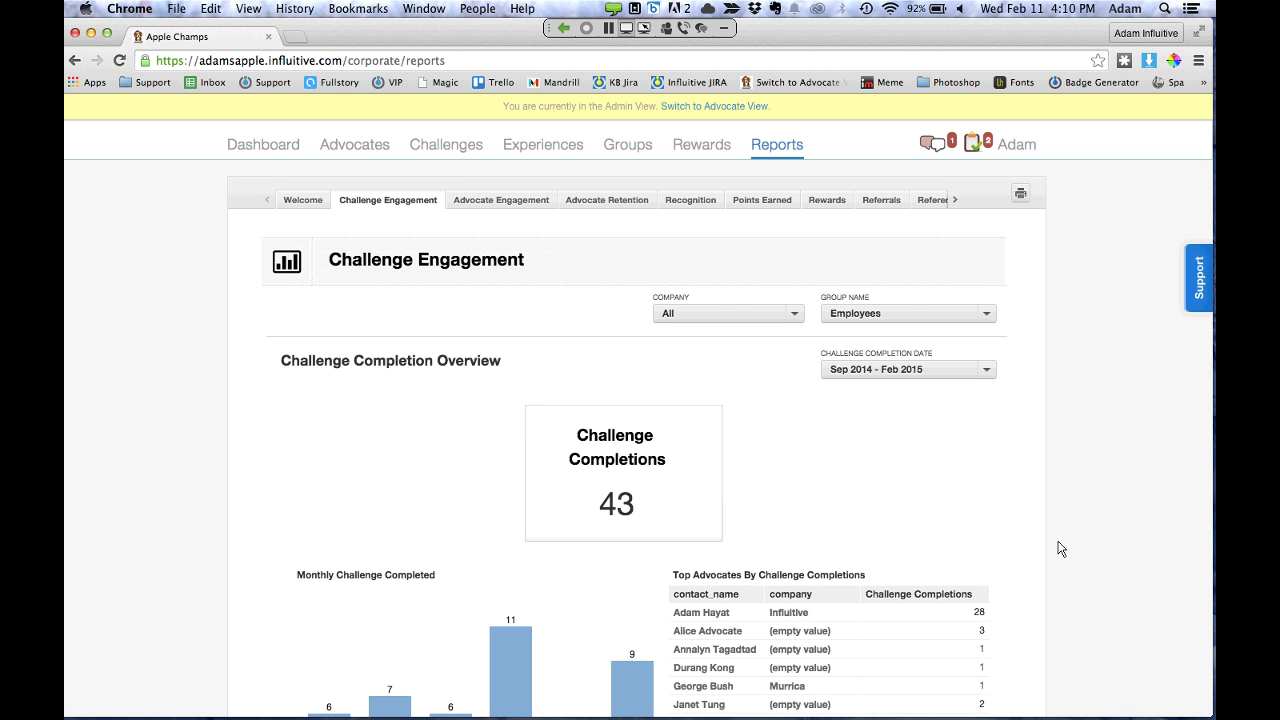
View the Challenge Completions figure's description, metrics and filters and its download option, and close the details without downloading
scroll(1061, 549, "down", 2)
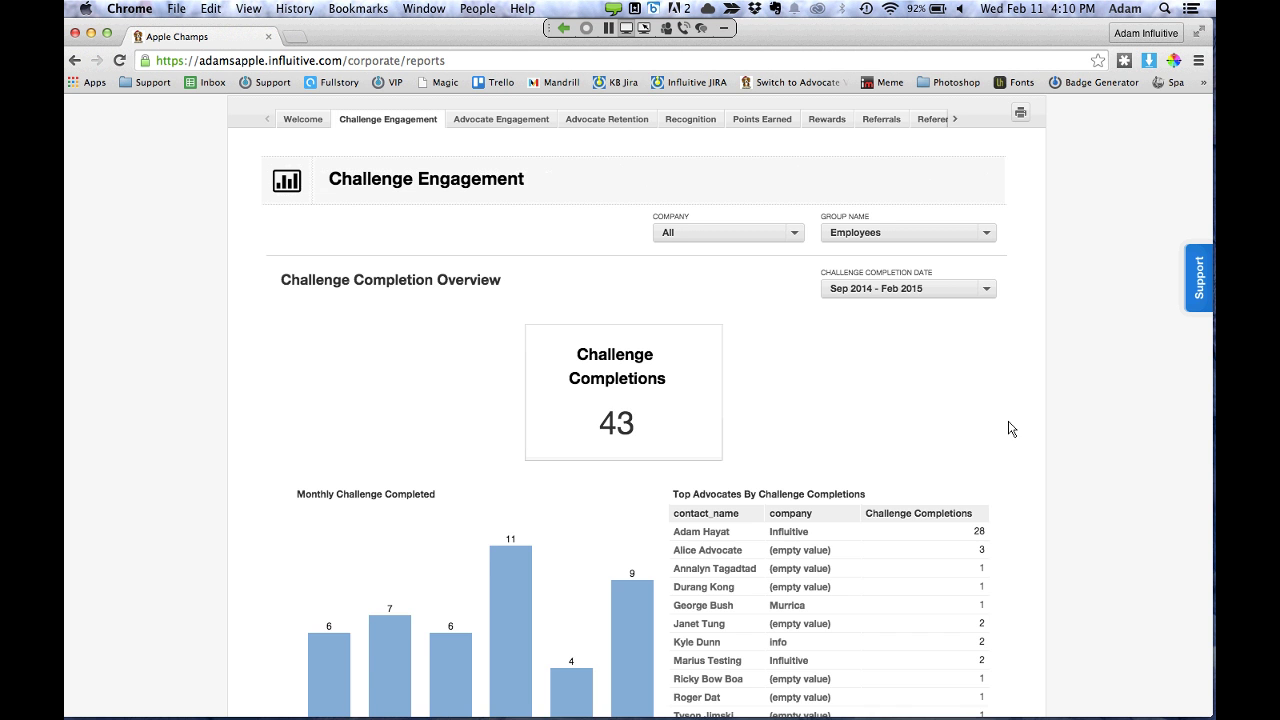
scroll(1008, 428, "down", 2)
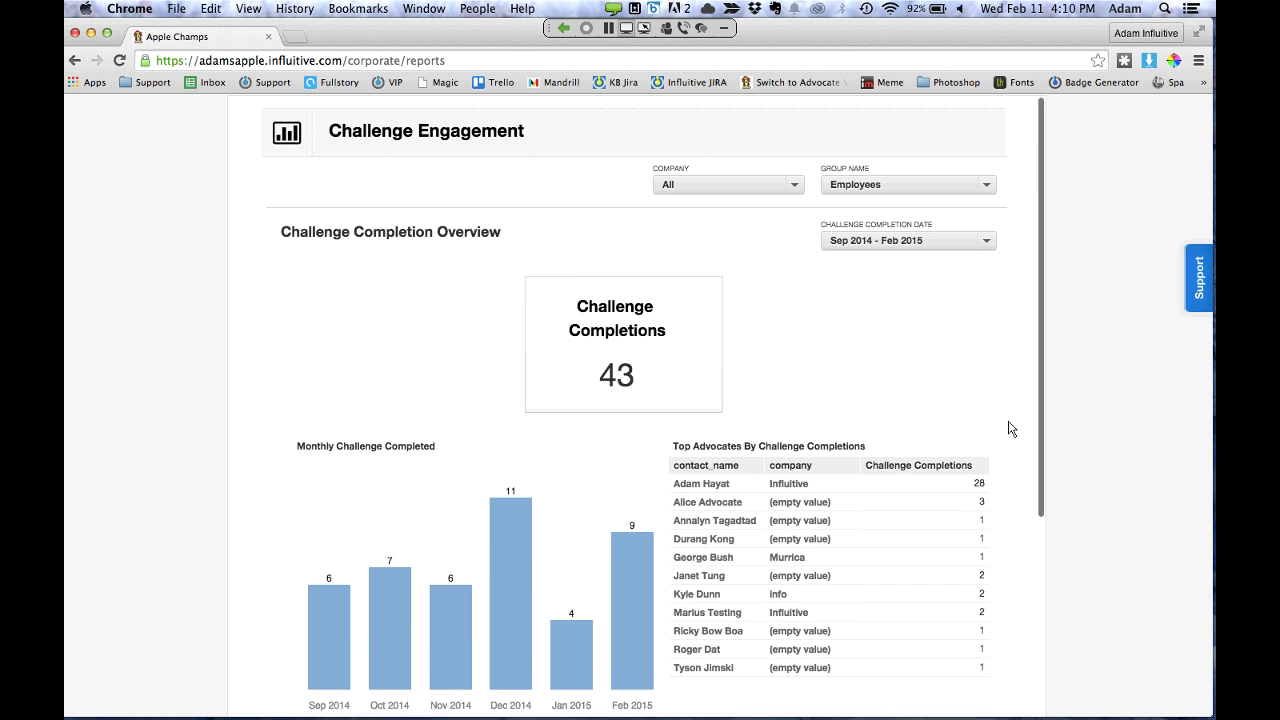
left_click(616, 343)
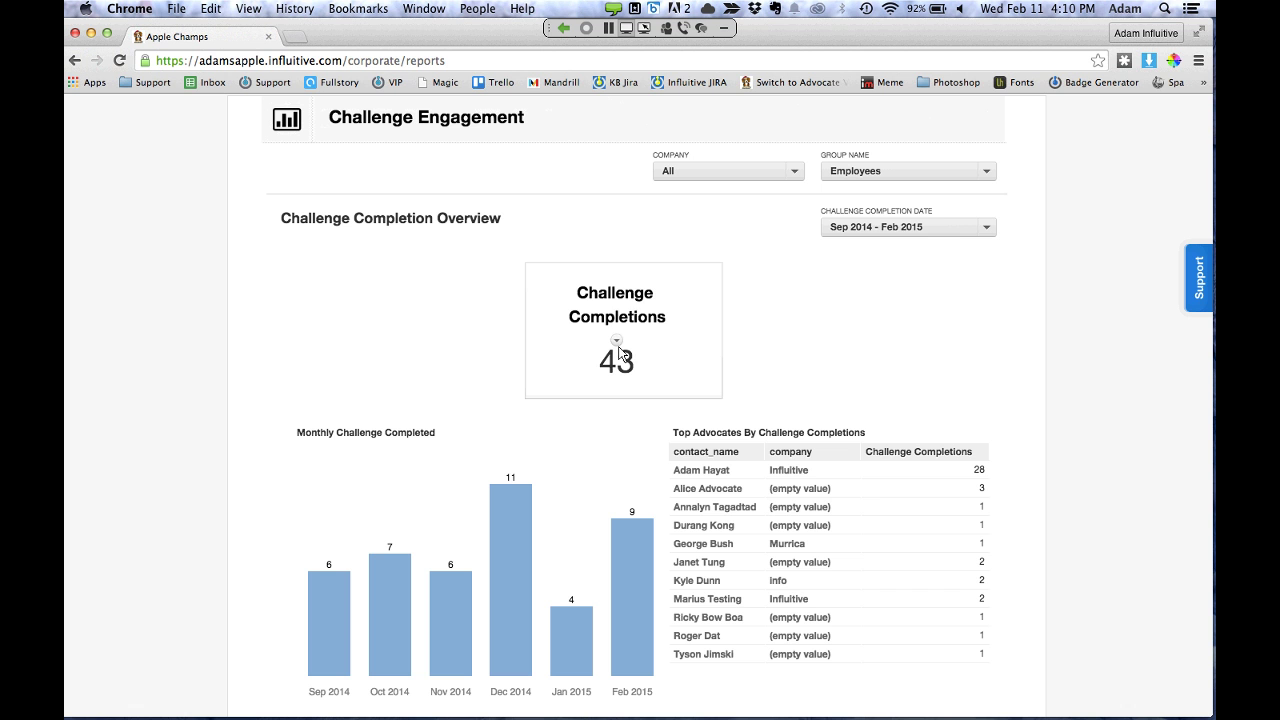
left_click(617, 344)
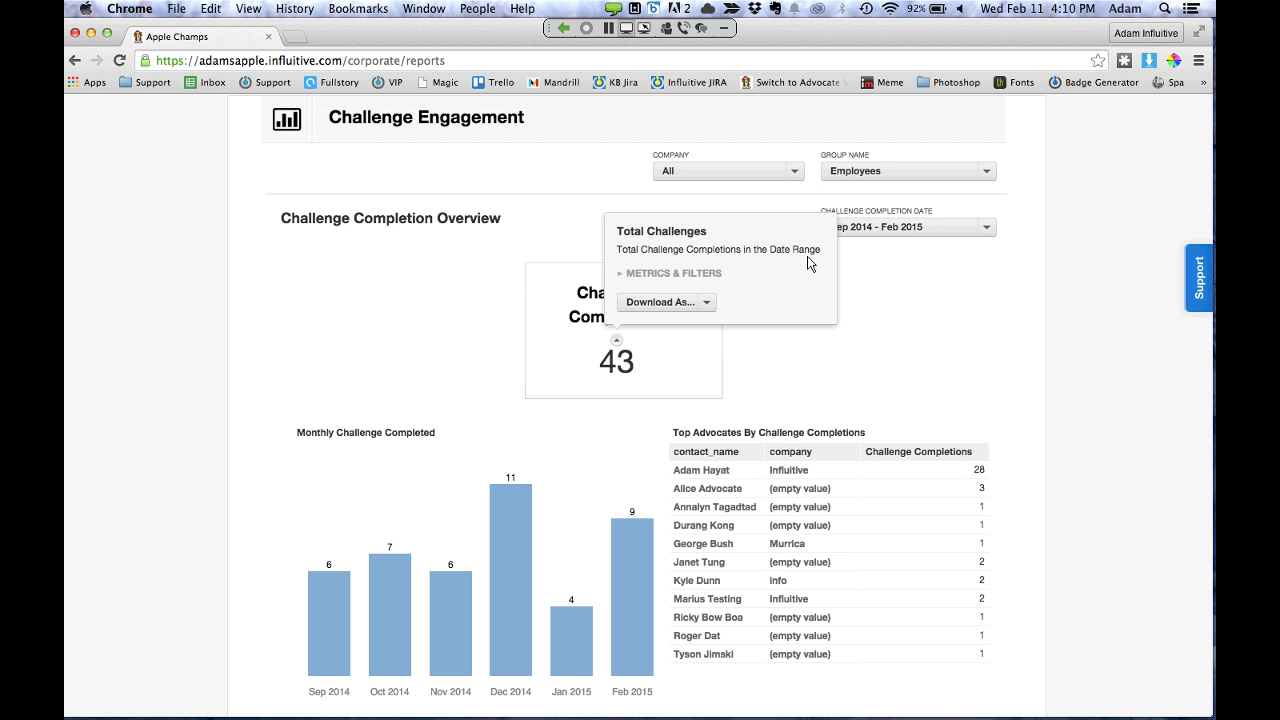
left_click(698, 274)
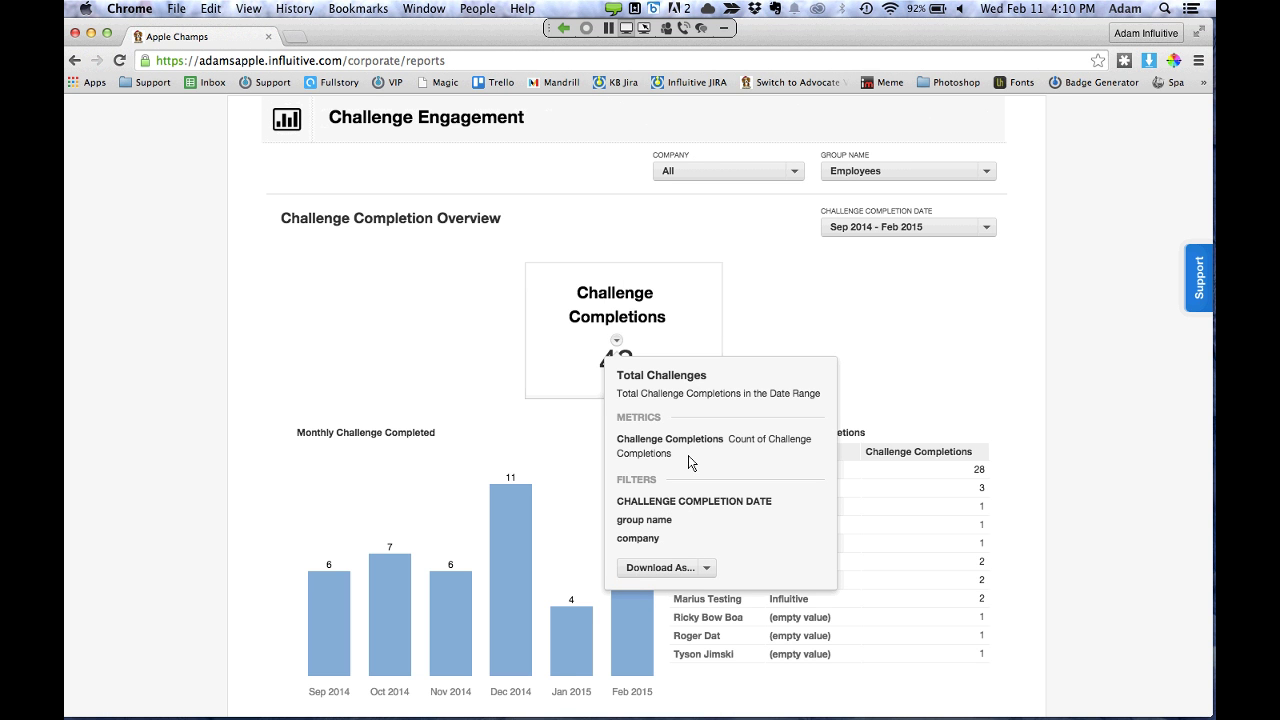
left_click(838, 308)
Sort the Top Advocates By Challenge Completions table by company, and view the Dec 2014 breakdown of the Monthly Challenge Completed chart
scroll(1071, 451, "down", 1)
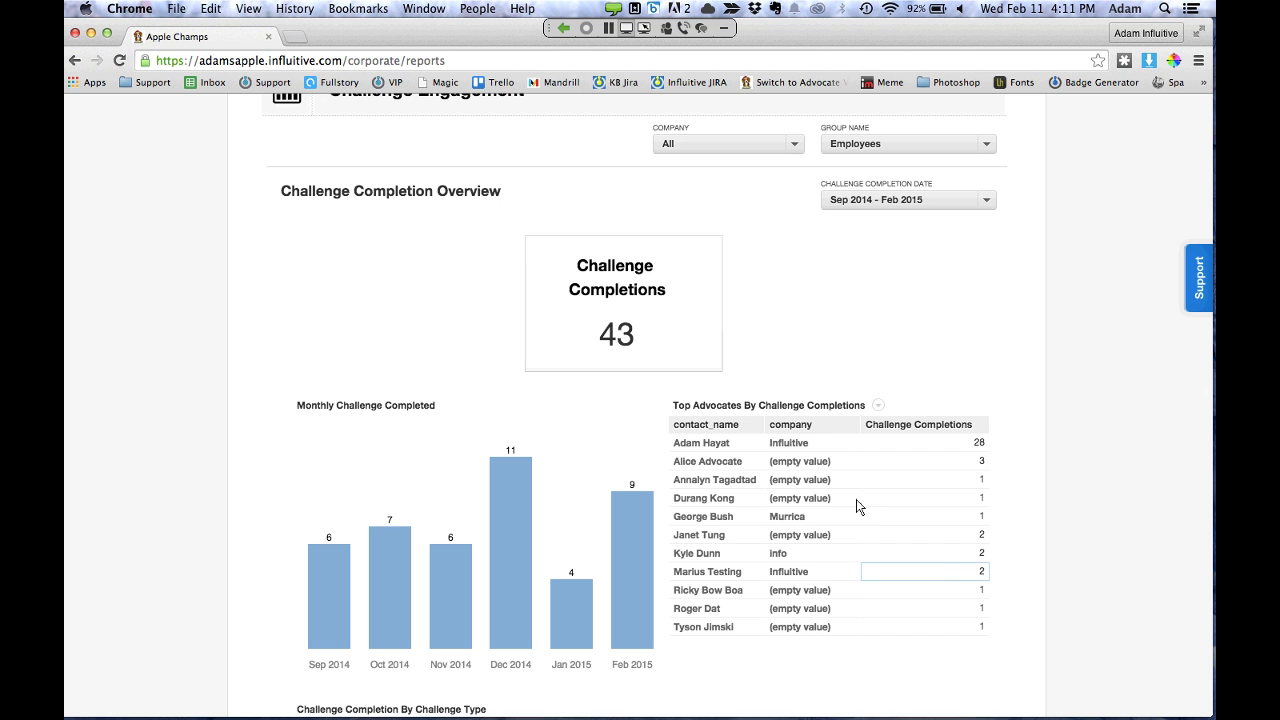
left_click(851, 427)
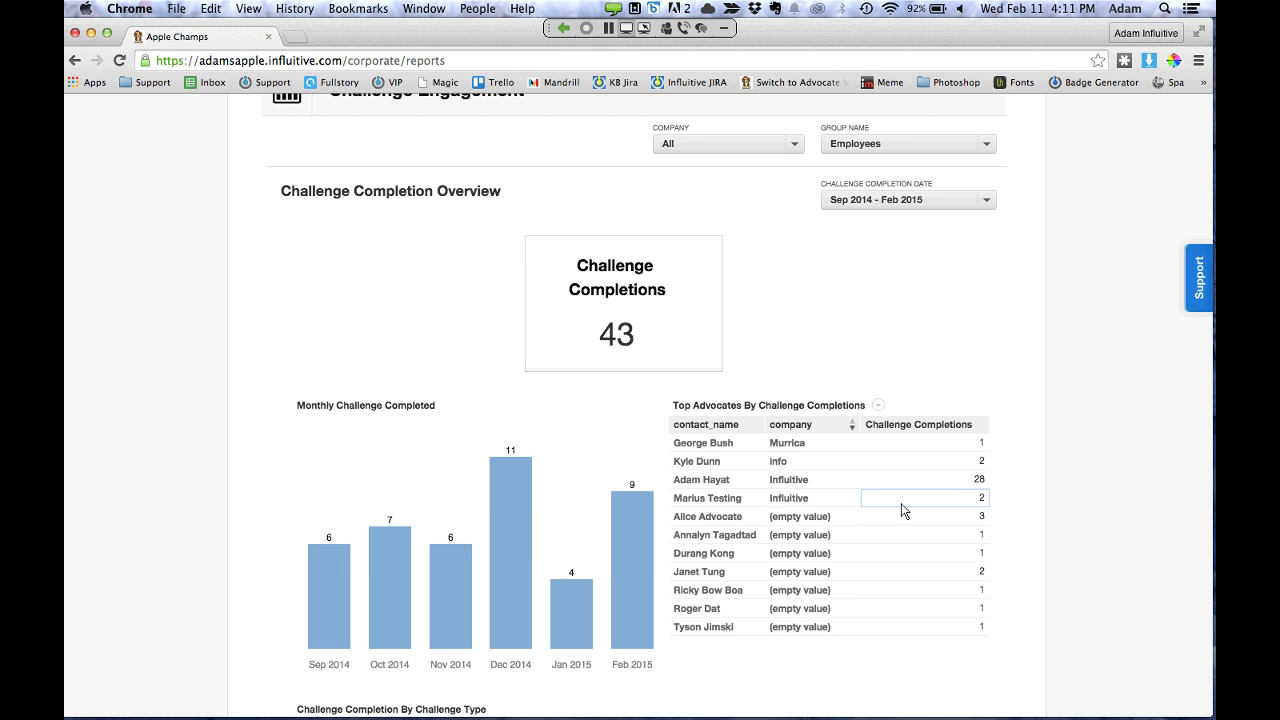
left_click(501, 516)
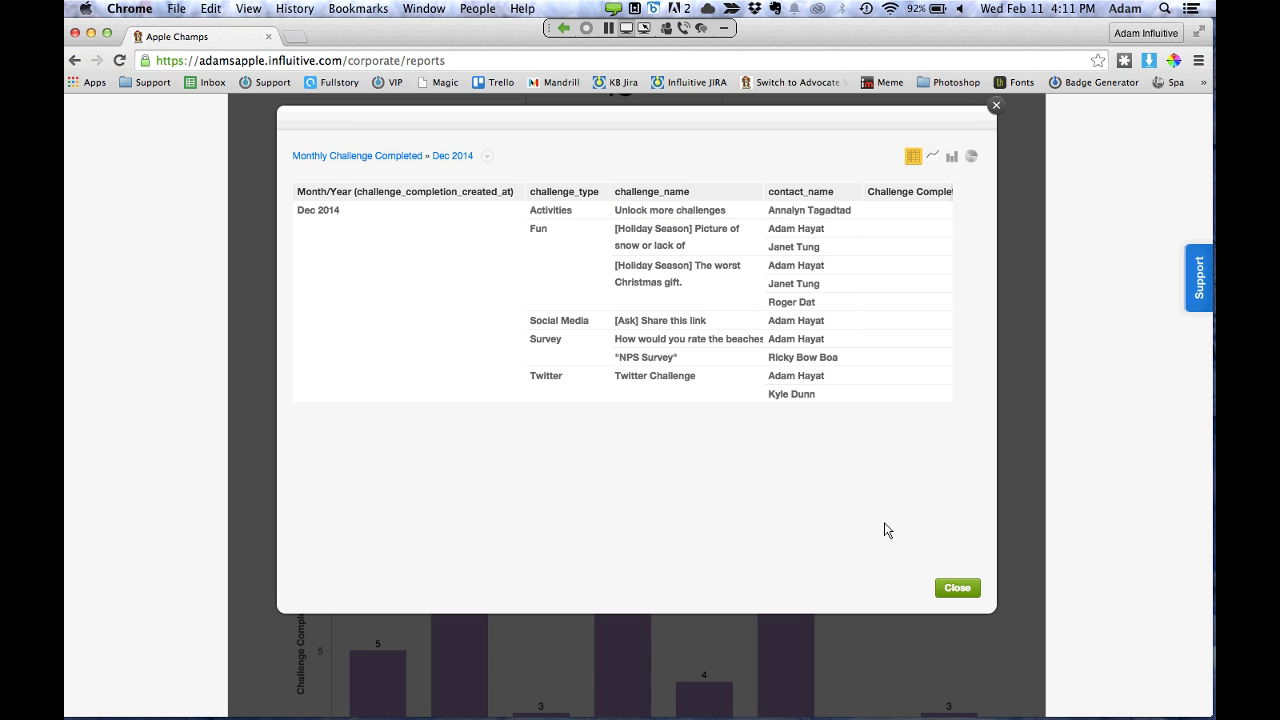
left_click(995, 106)
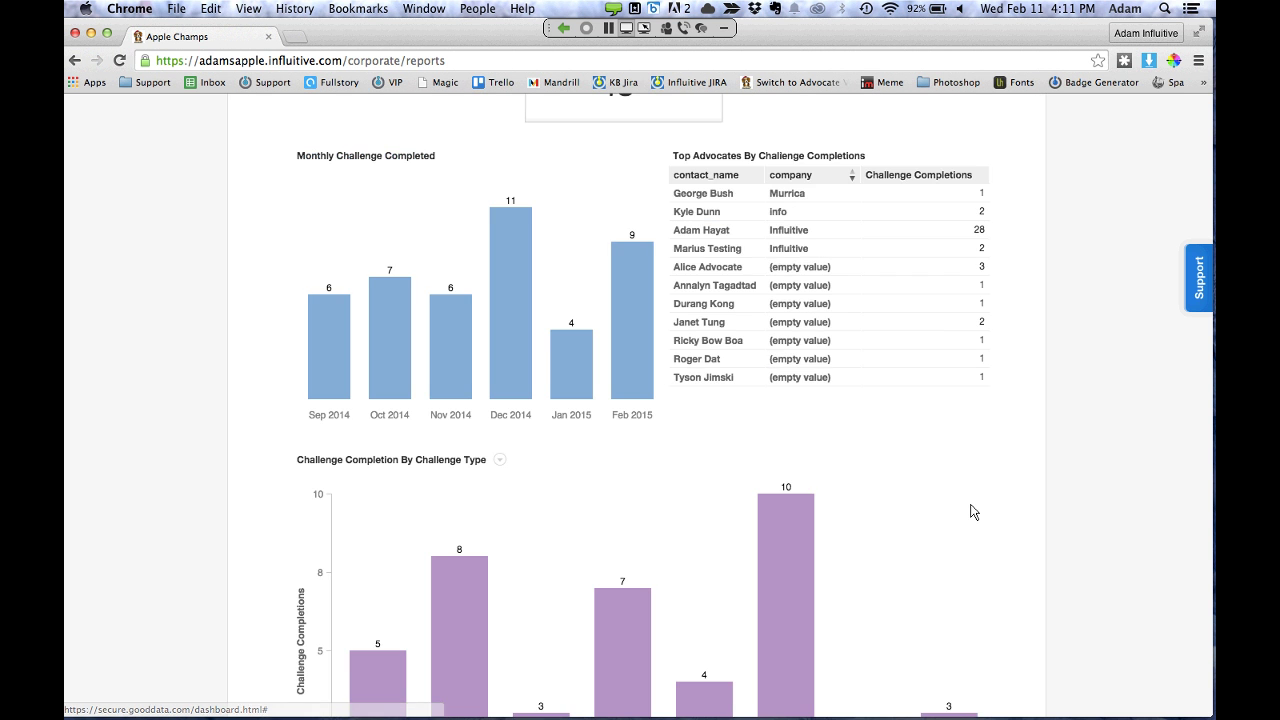
Go to the References report and view the details of its third metric, Count of References Completed
scroll(970, 512, "down", 3)
scroll(970, 512, "up", 8)
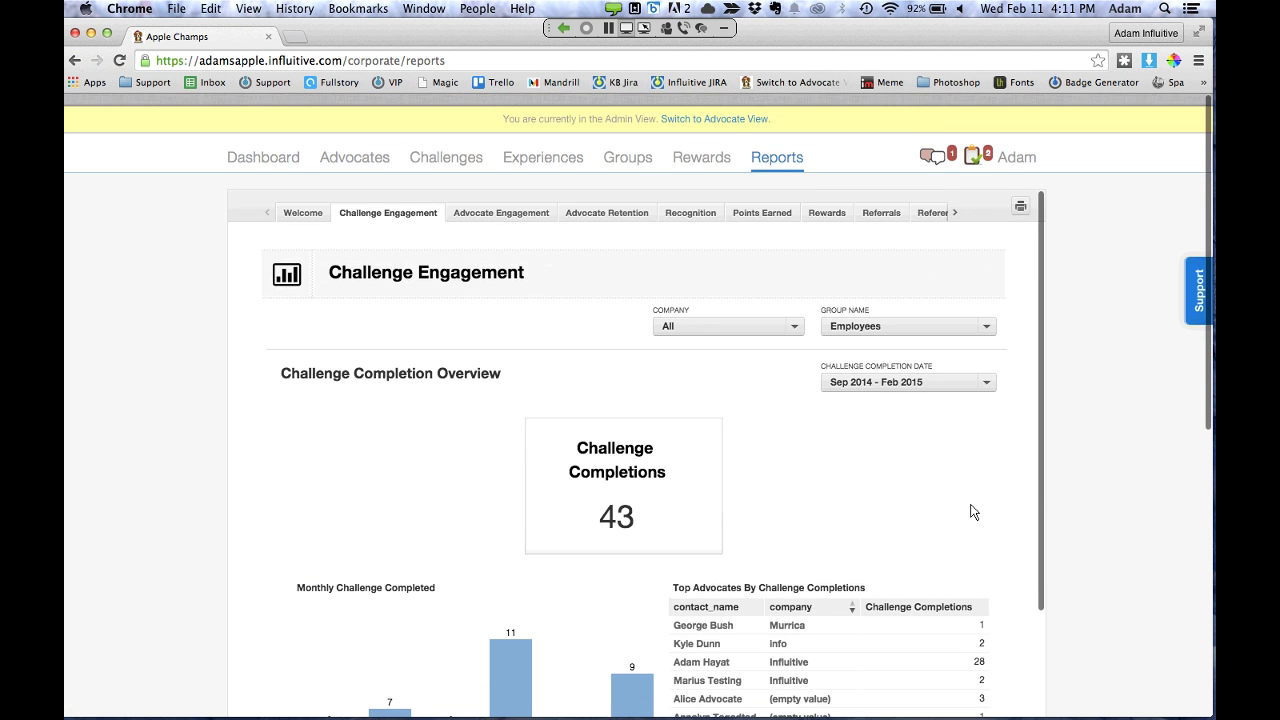
left_click(958, 206)
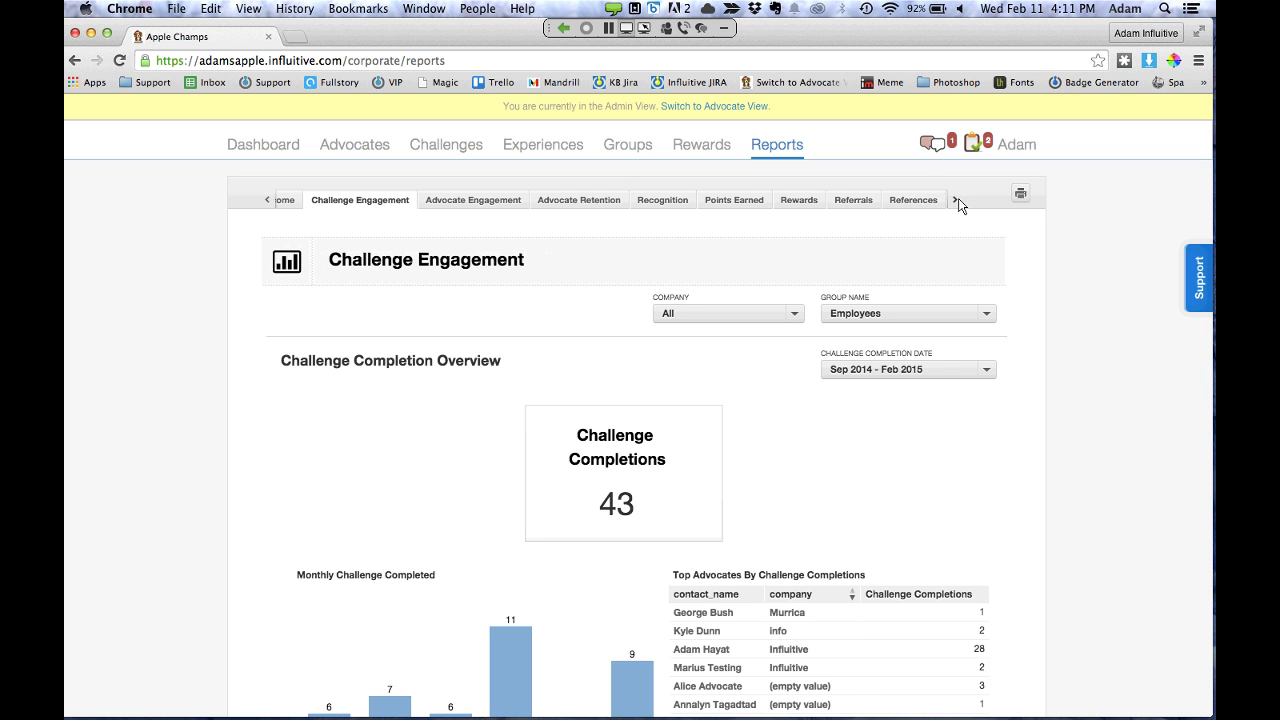
left_click(958, 206)
left_click(958, 206)
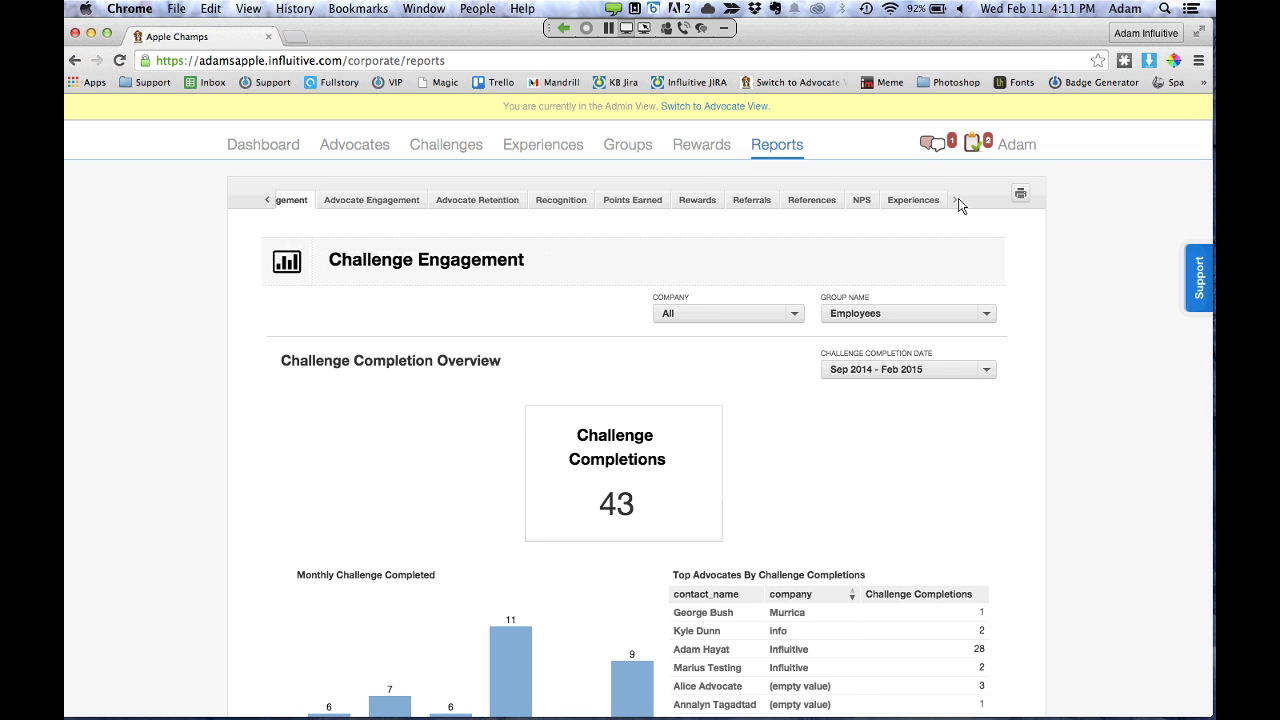
left_click(813, 202)
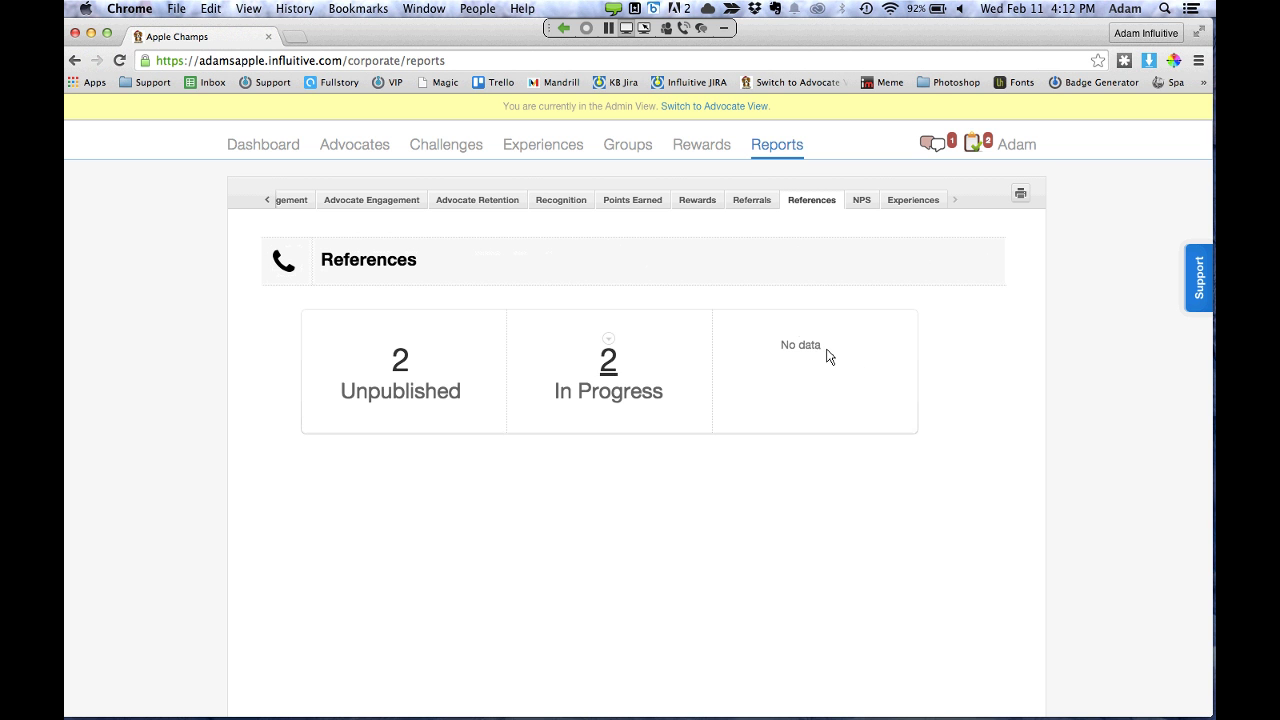
left_click(802, 333)
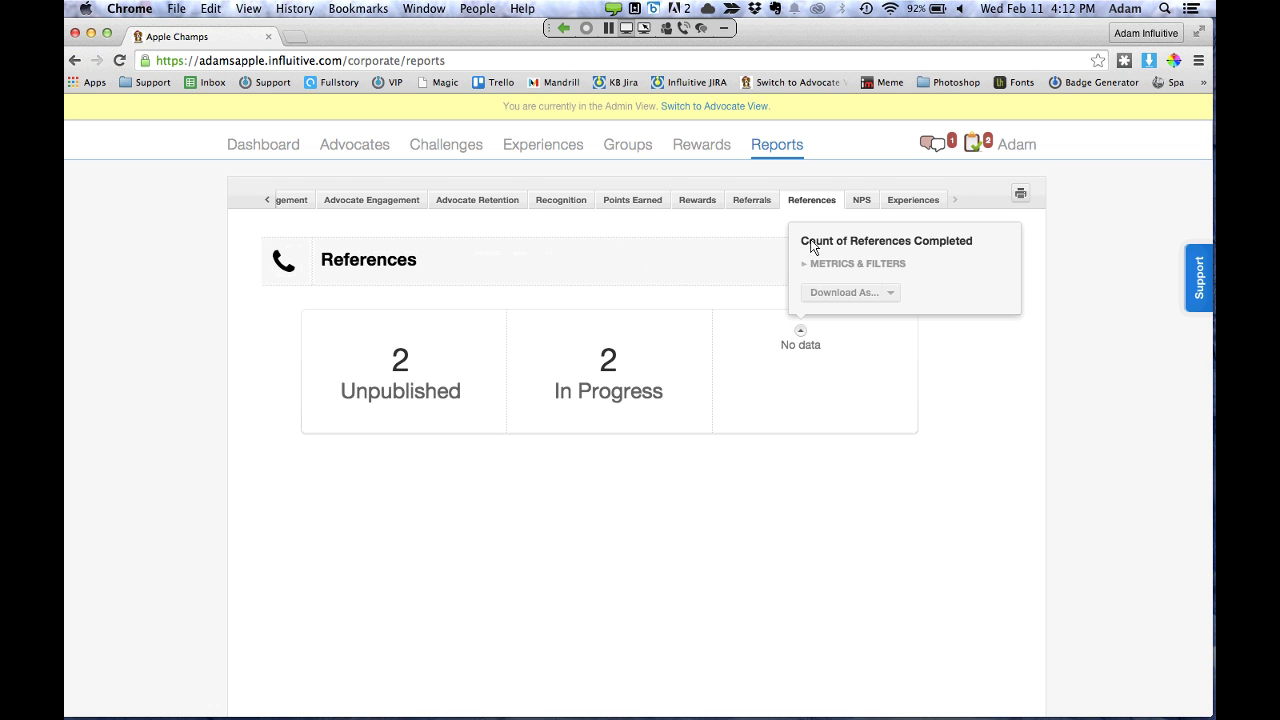
left_click_drag(804, 243, 993, 253)
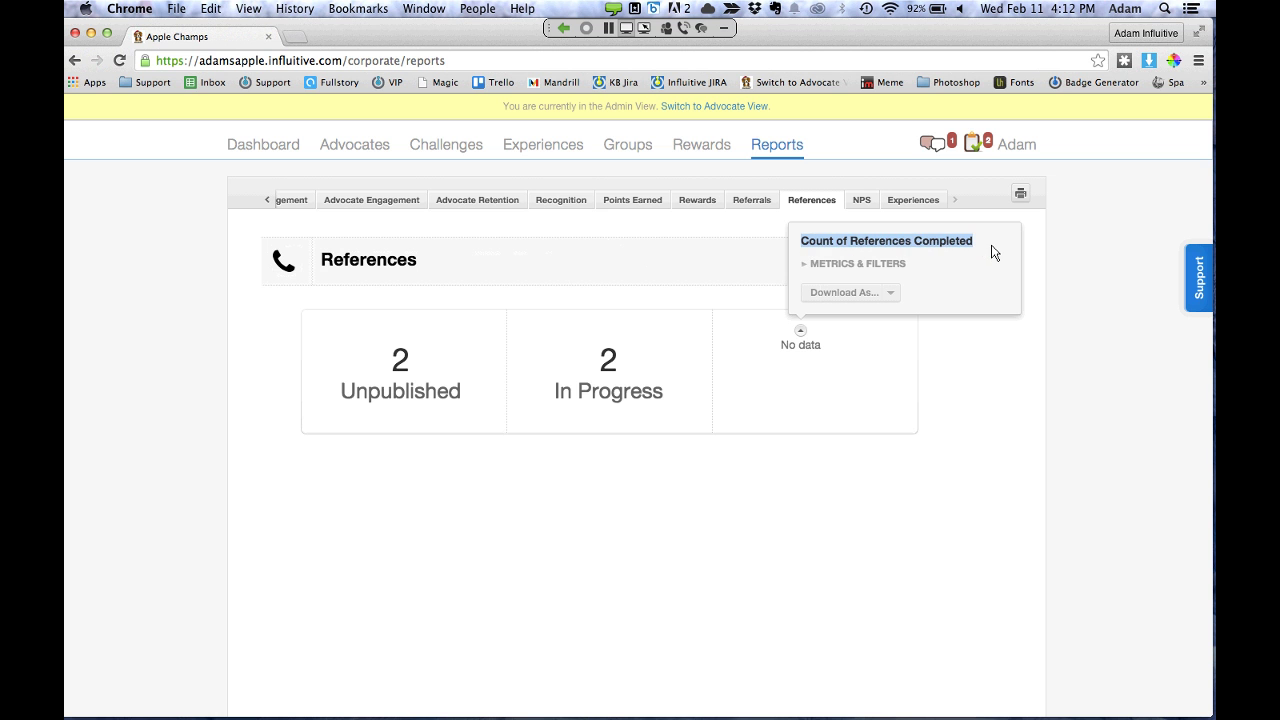
Open the NPS report and set the NPS breakdown's date range to Apr 2014
left_click(865, 204)
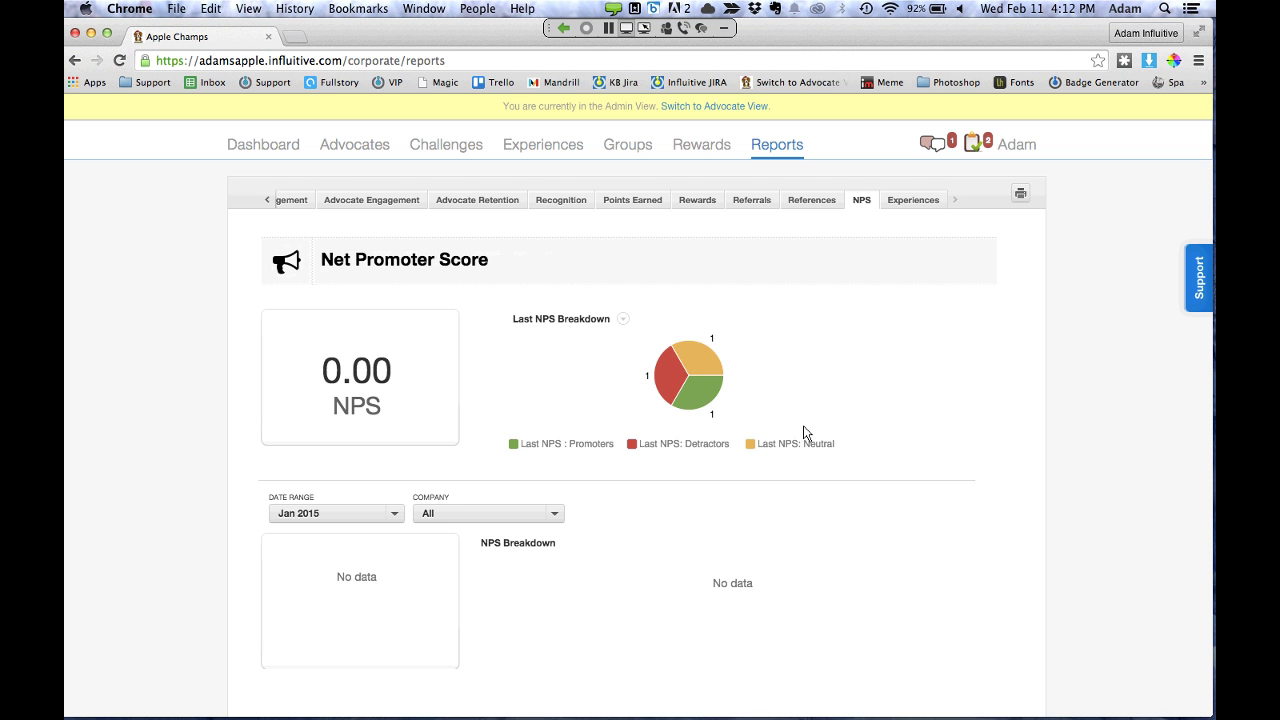
scroll(526, 677, "down", 1)
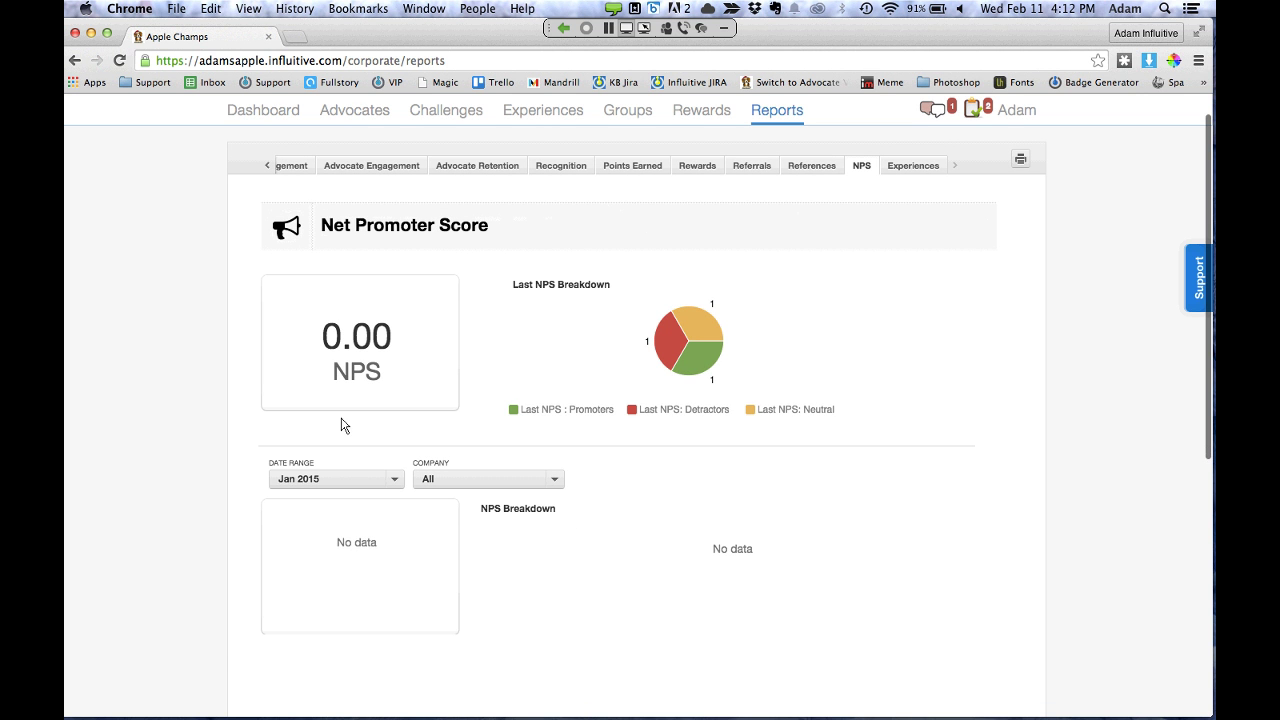
left_click(396, 482)
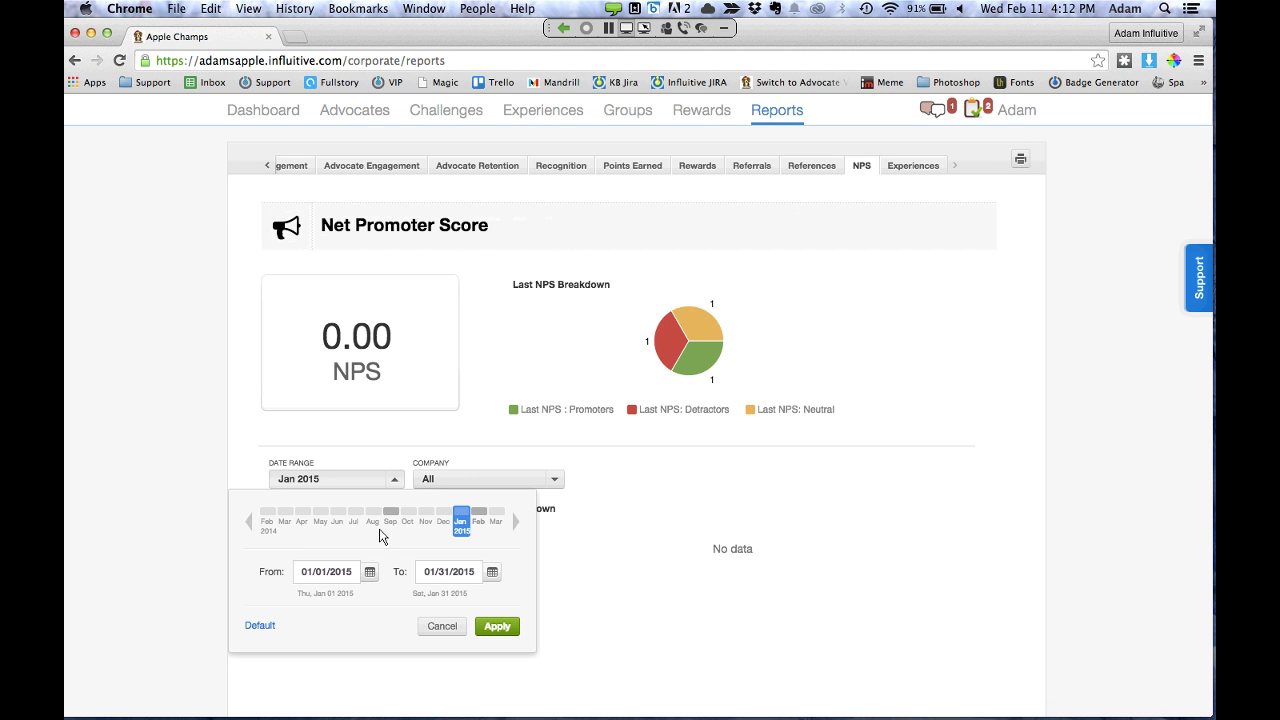
left_click(299, 518)
left_click(500, 627)
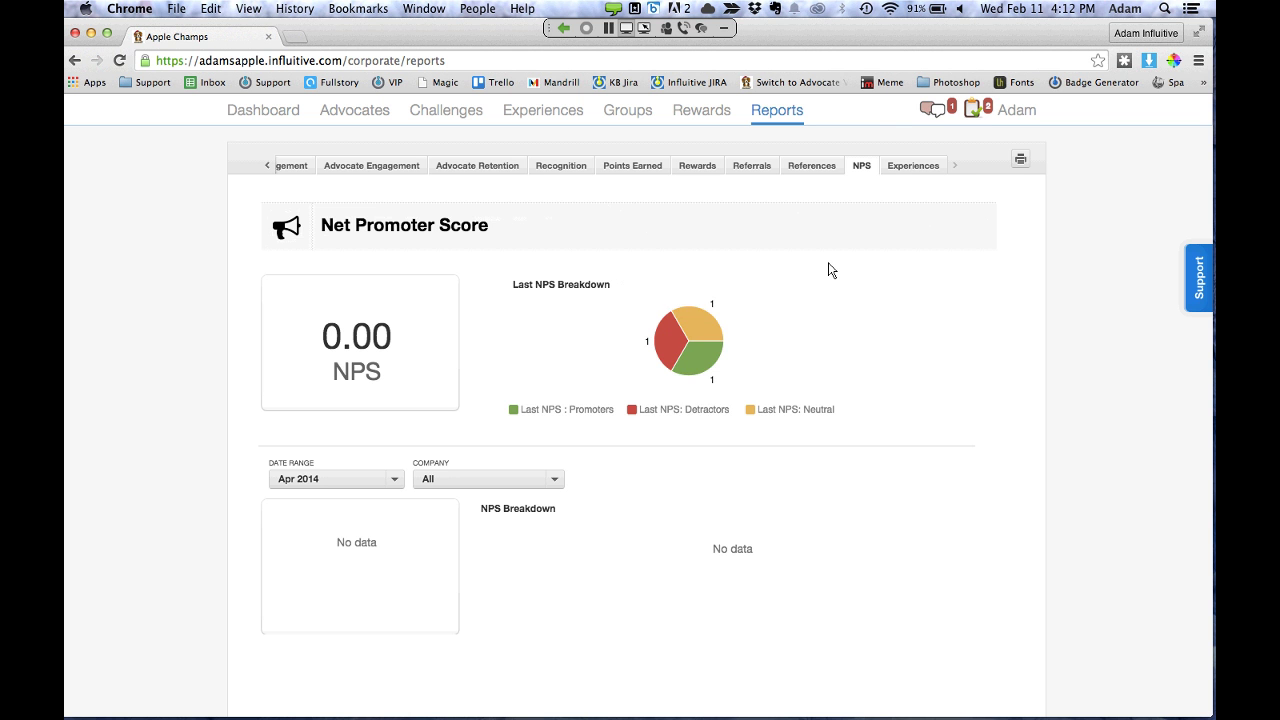
Open the Experiences report and filter it to the Toronto User Group experience
left_click(911, 168)
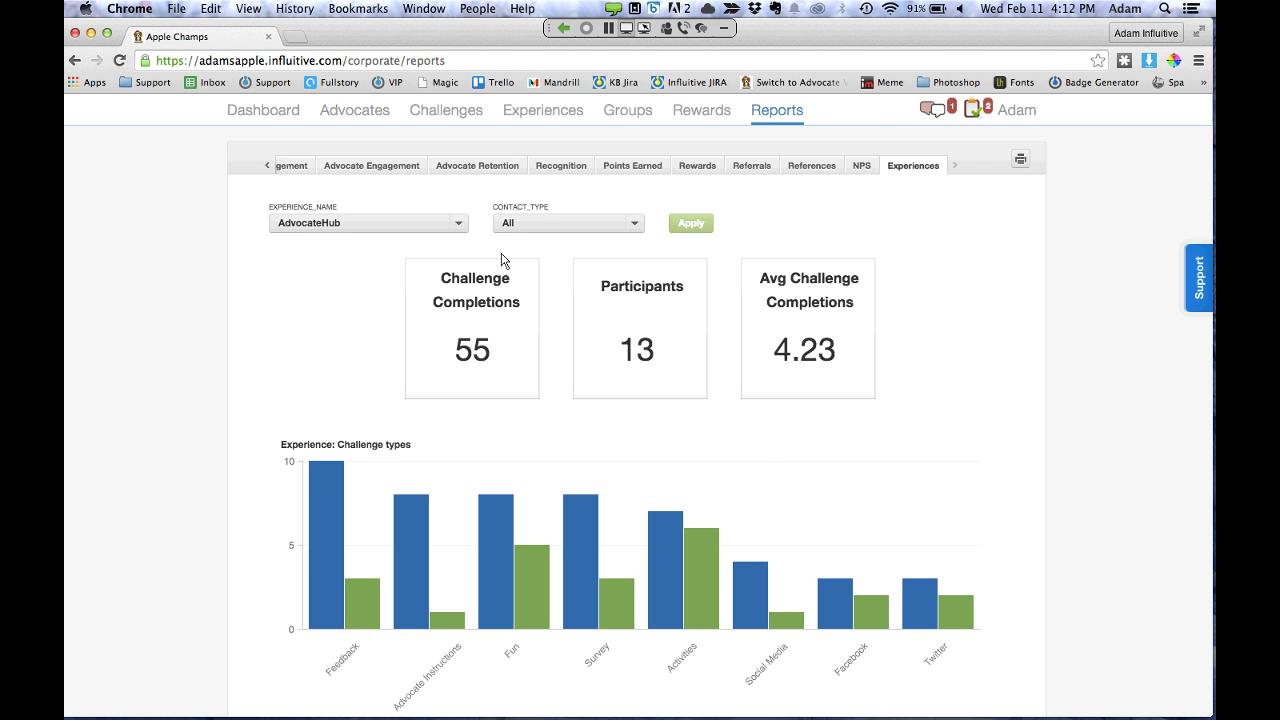
left_click(464, 230)
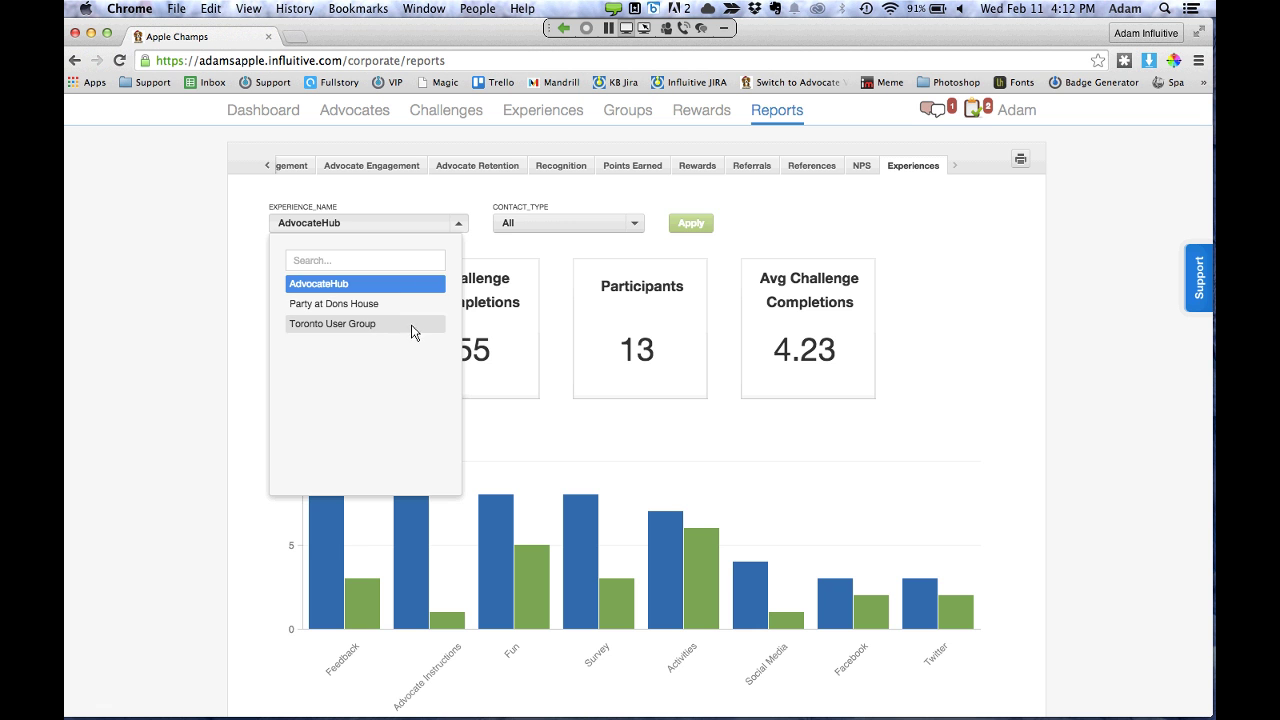
left_click(411, 324)
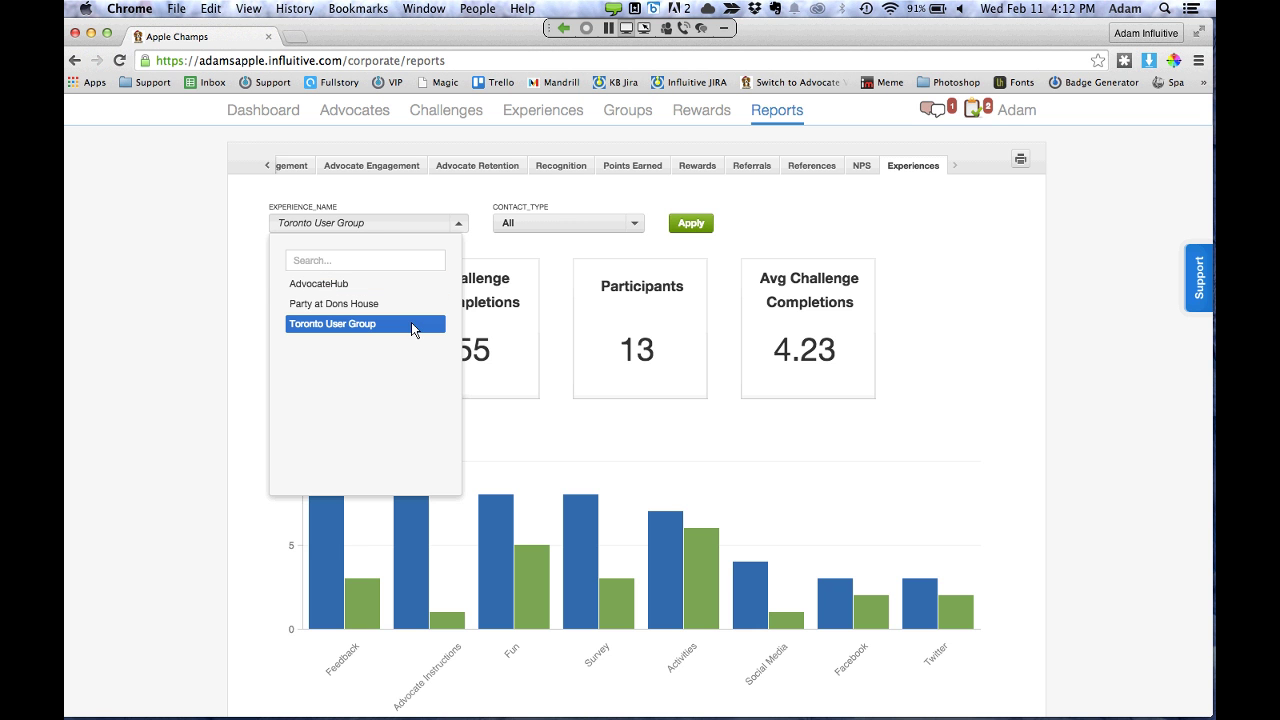
left_click(690, 223)
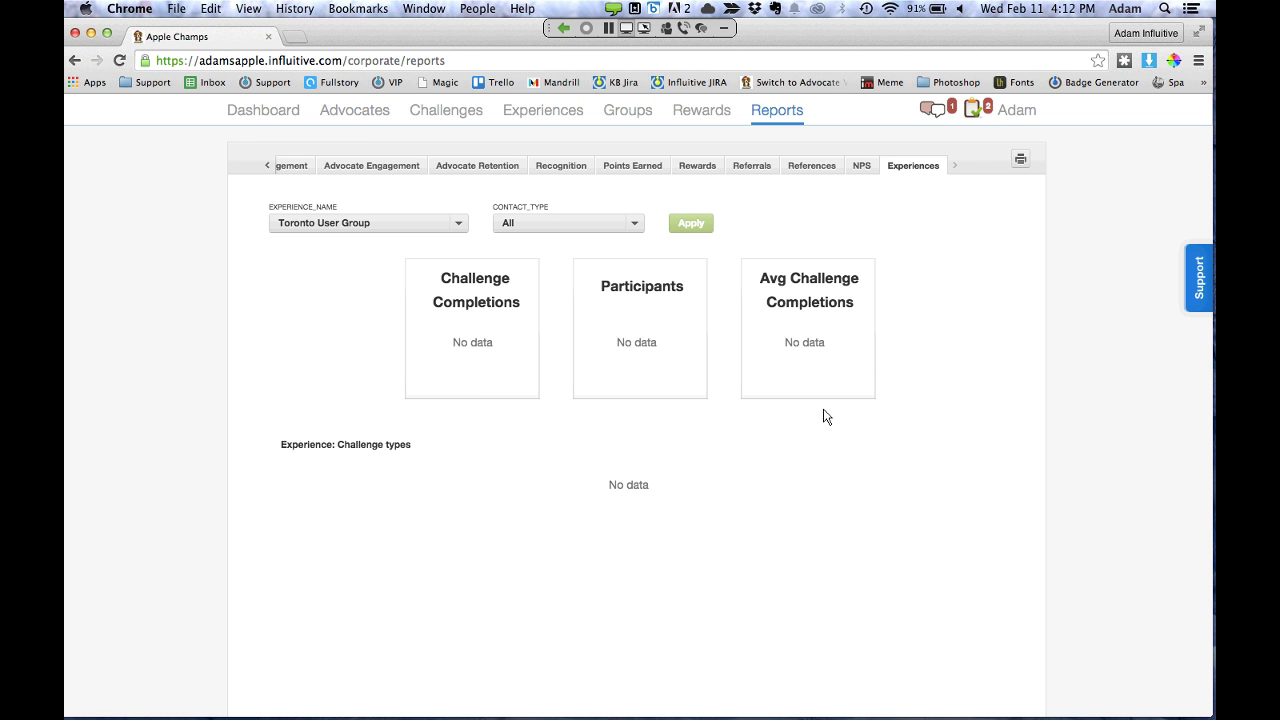
Filter the Experiences report to the AdvocateHub experience and apply the filter
left_click(462, 226)
left_click(387, 286)
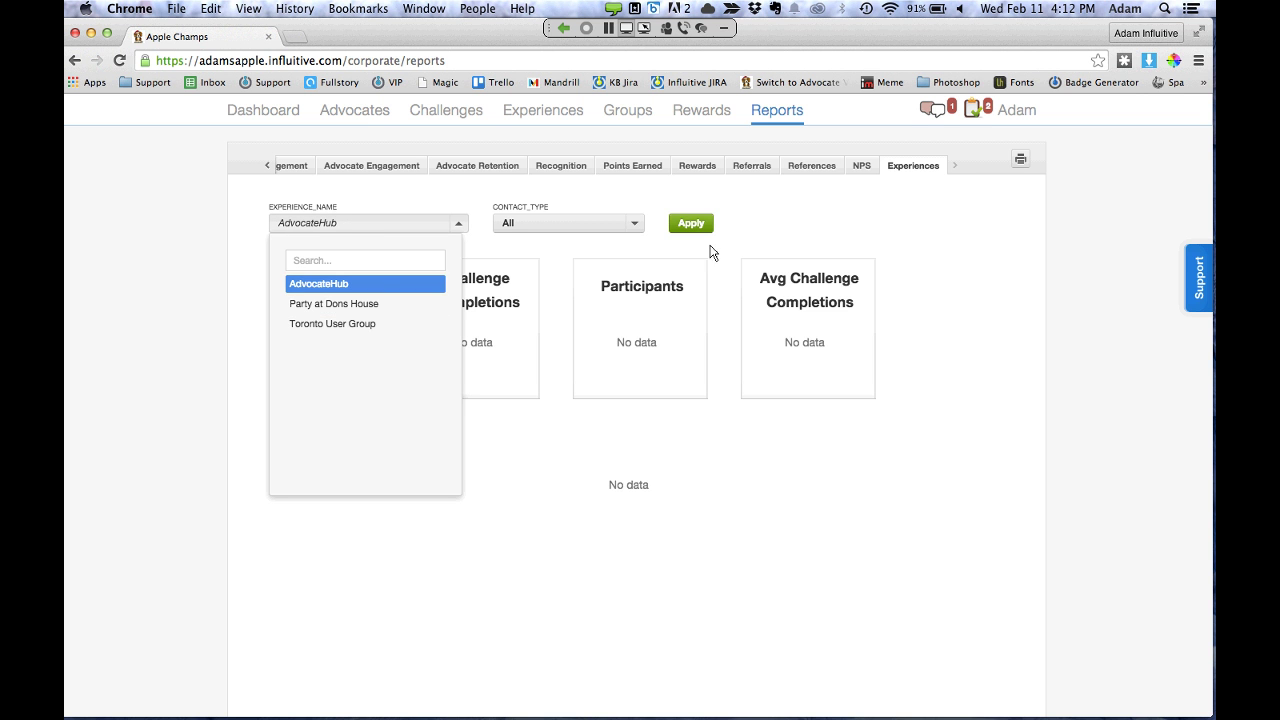
left_click(689, 222)
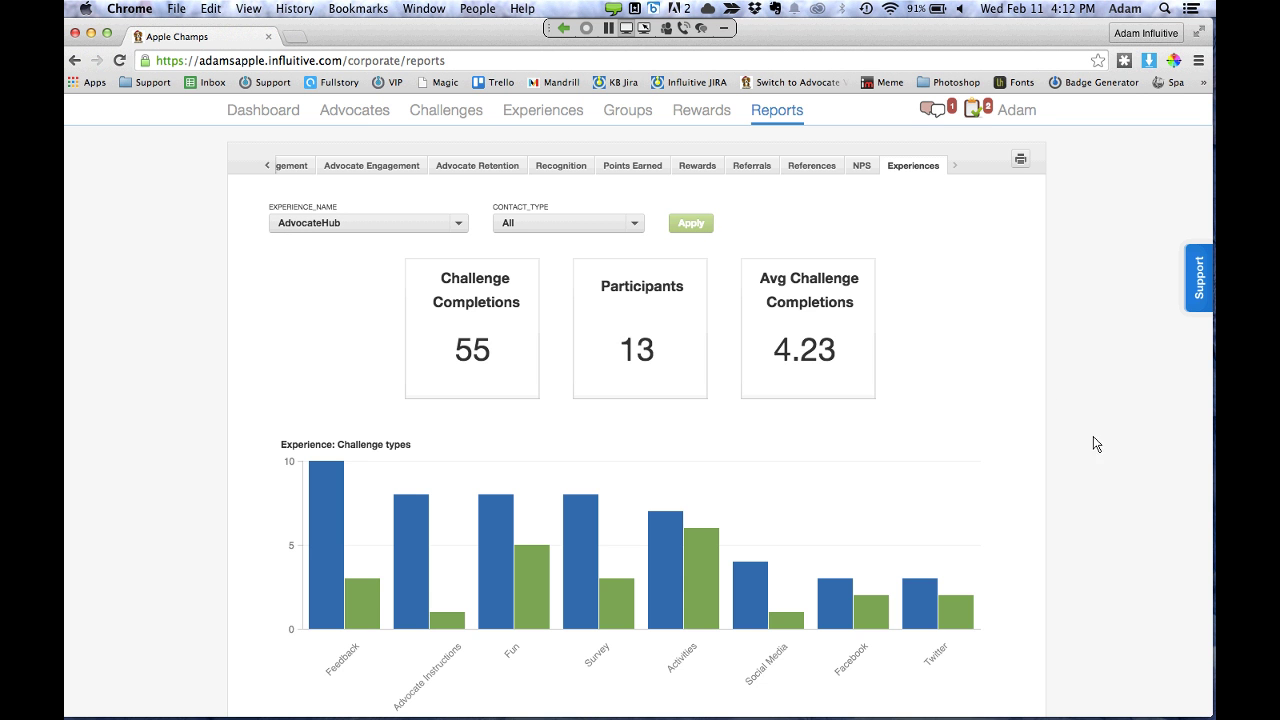
Examine the AdvocateHub experience's challenge types chart, stage types chart and leaderboard
scroll(1037, 463, "down", 2)
scroll(1040, 463, "down", 1)
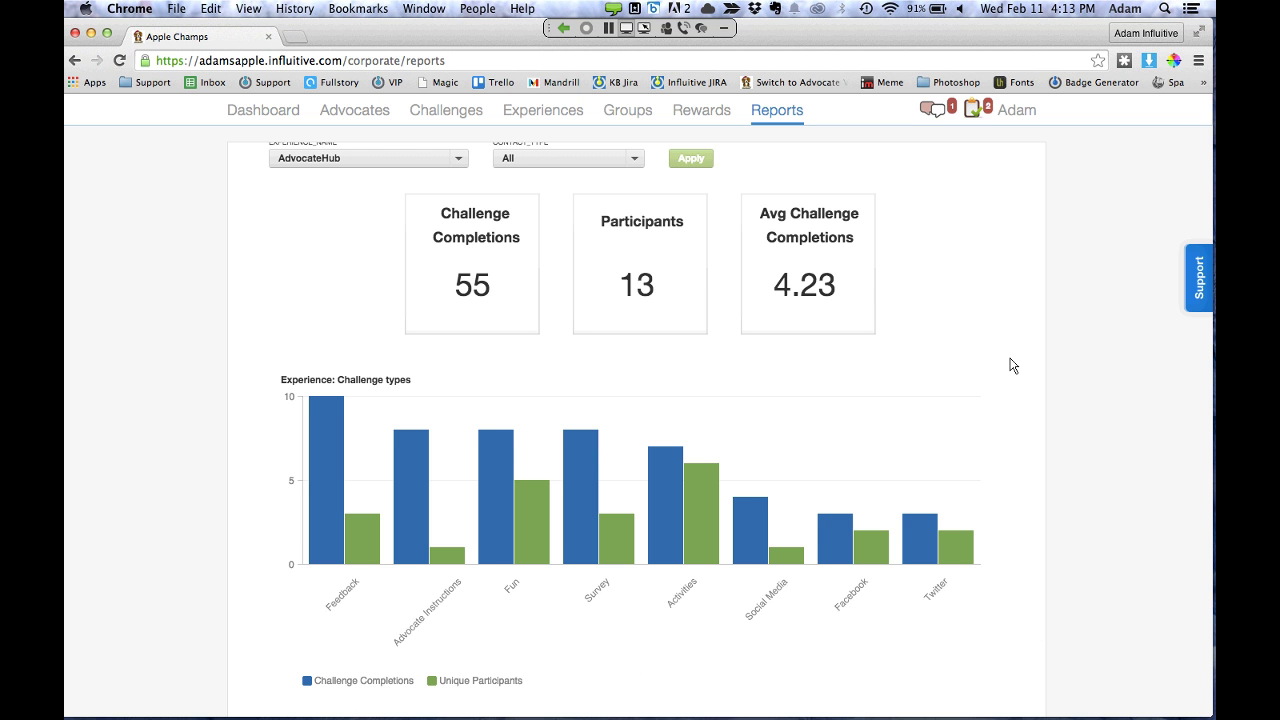
scroll(968, 500, "down", 6)
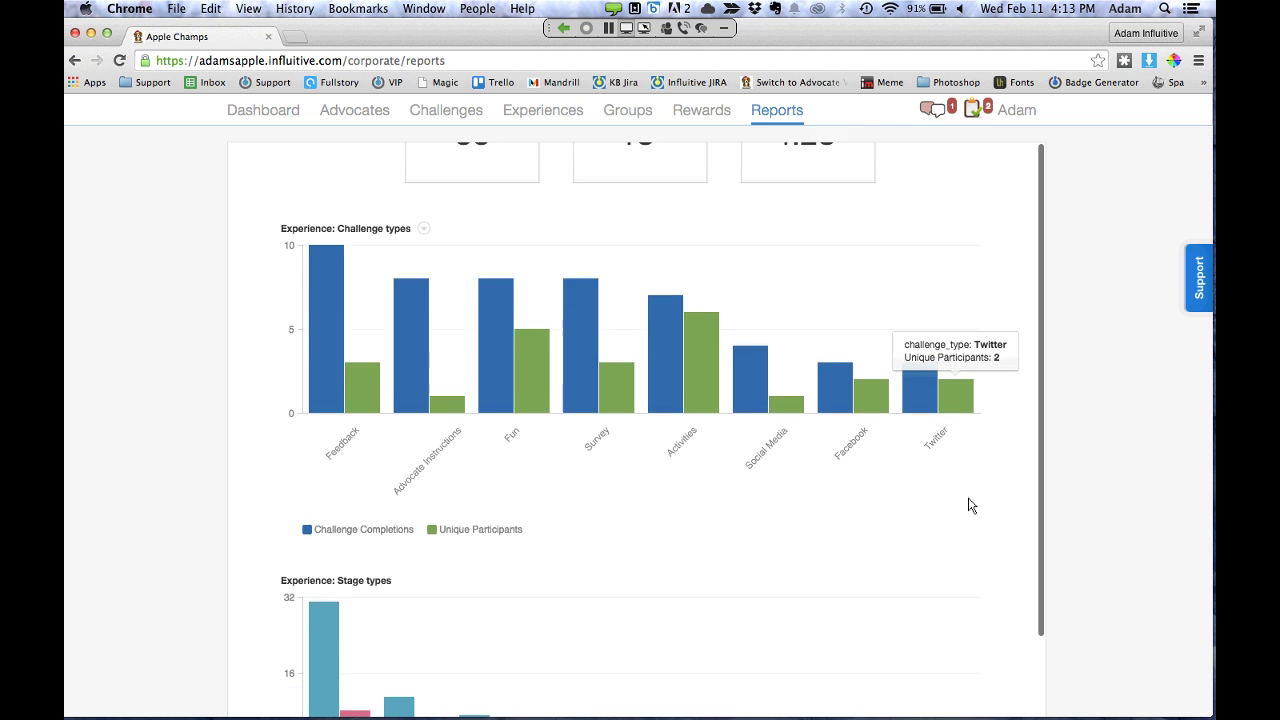
mouse_move(320, 318)
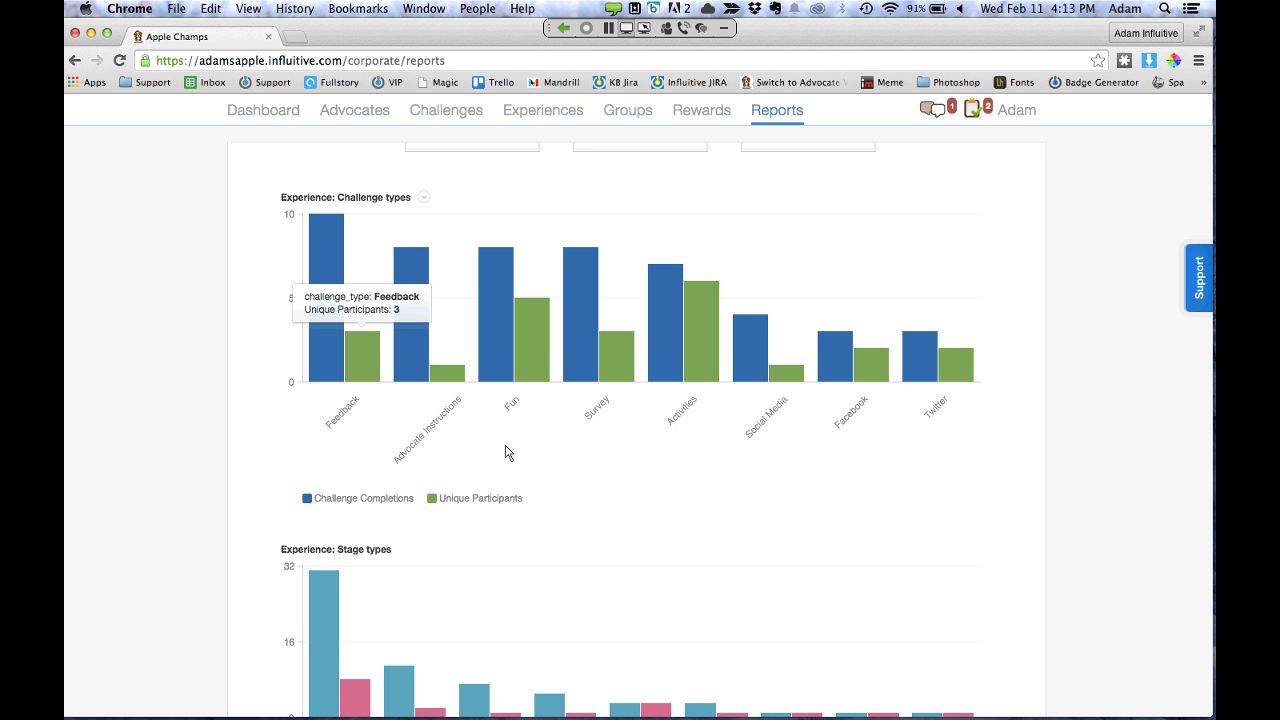
scroll(1004, 568, "down", 5)
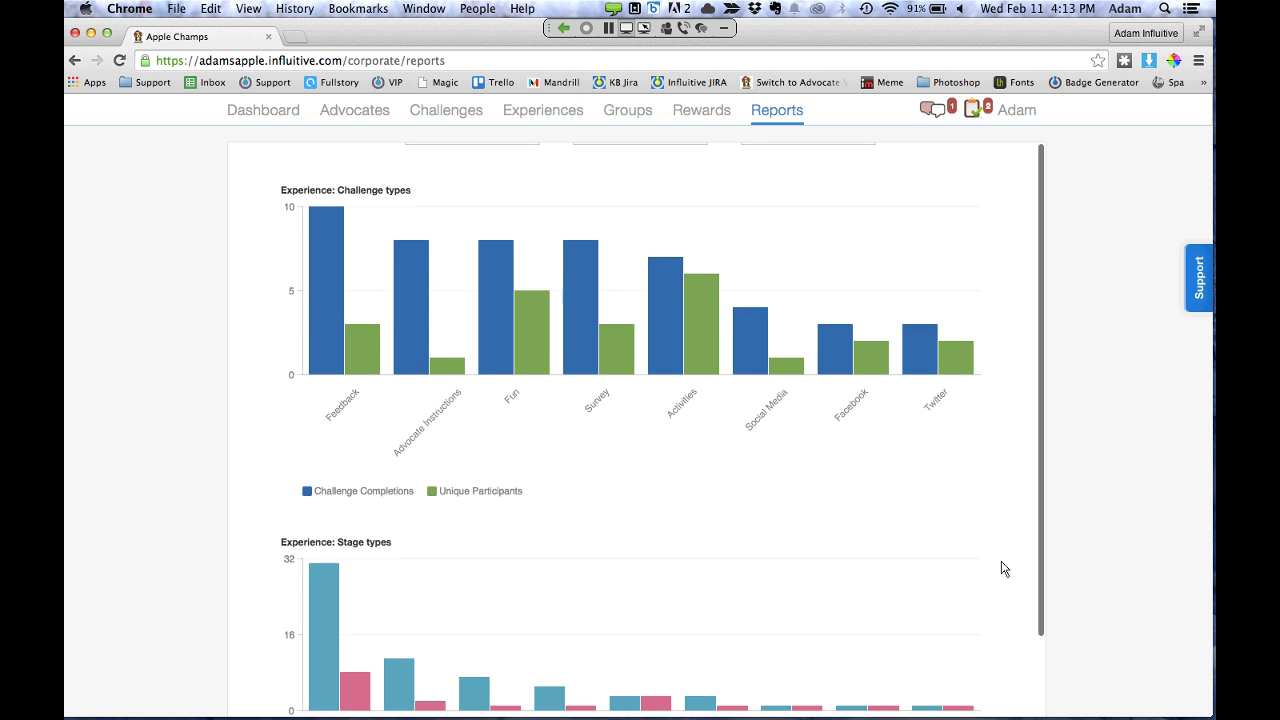
mouse_move(325, 373)
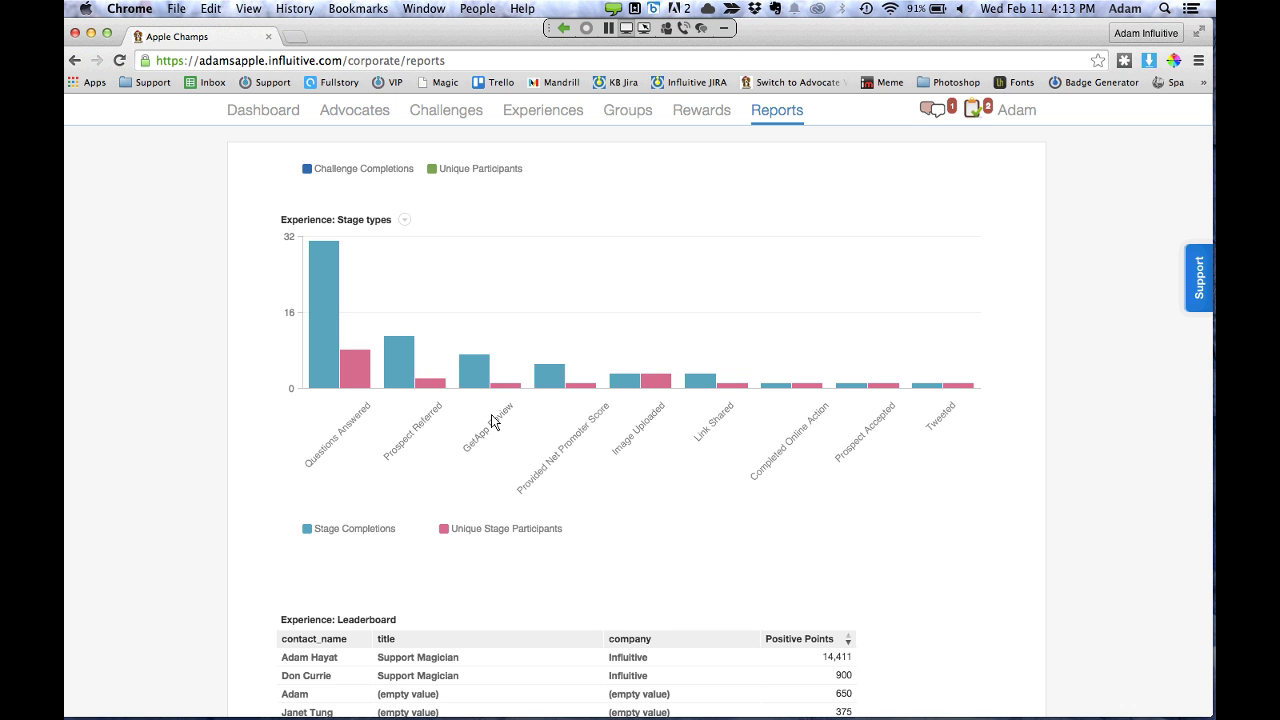
scroll(962, 545, "down", 5)
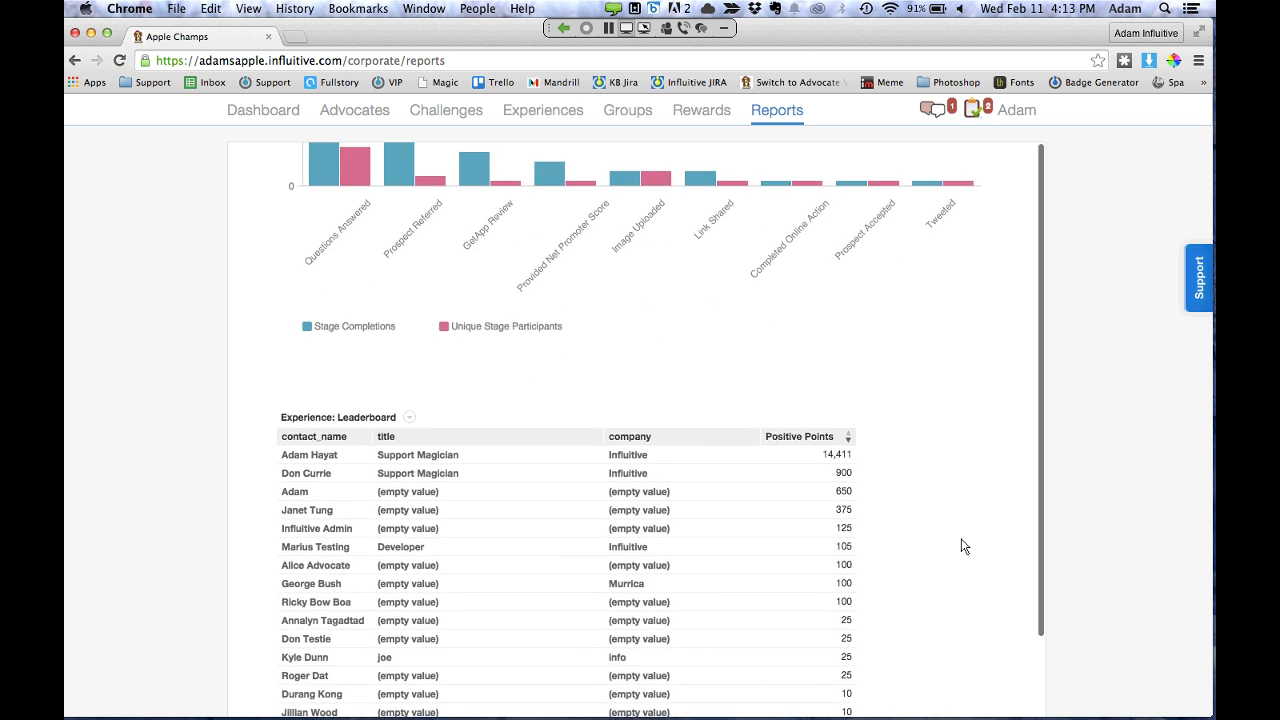
scroll(926, 500, "up", 10)
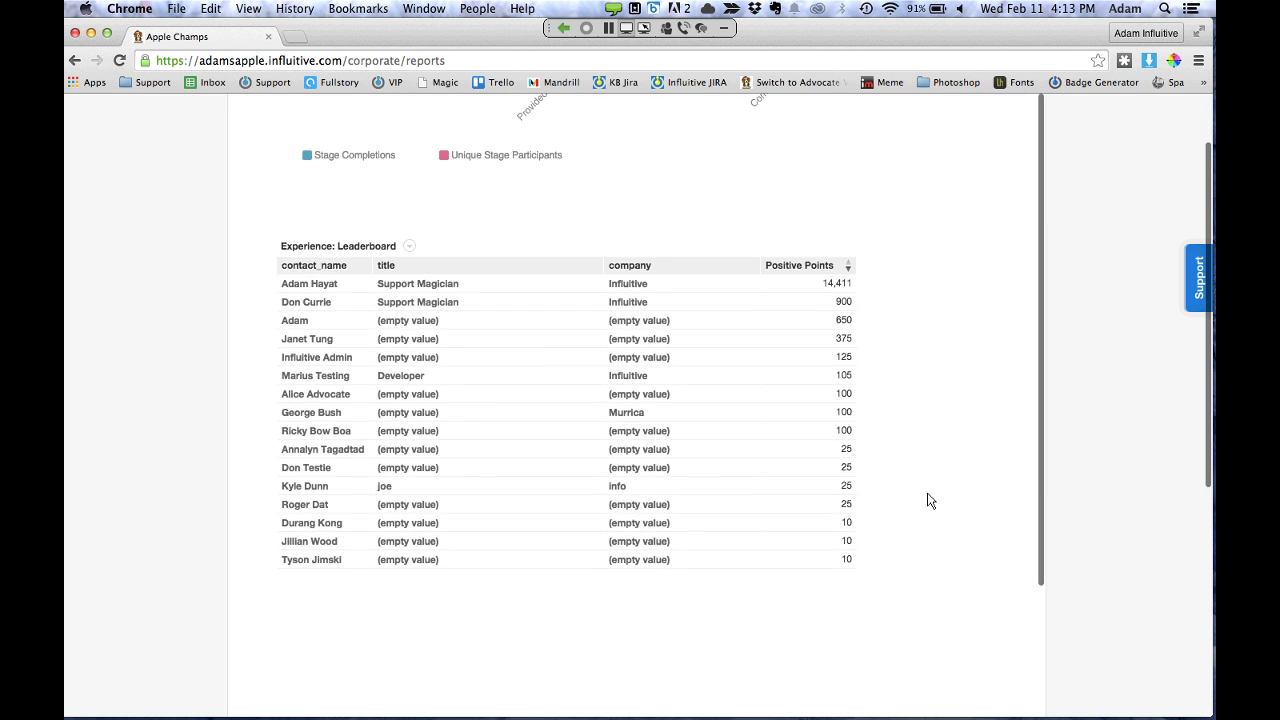
scroll(928, 500, "up", 2)
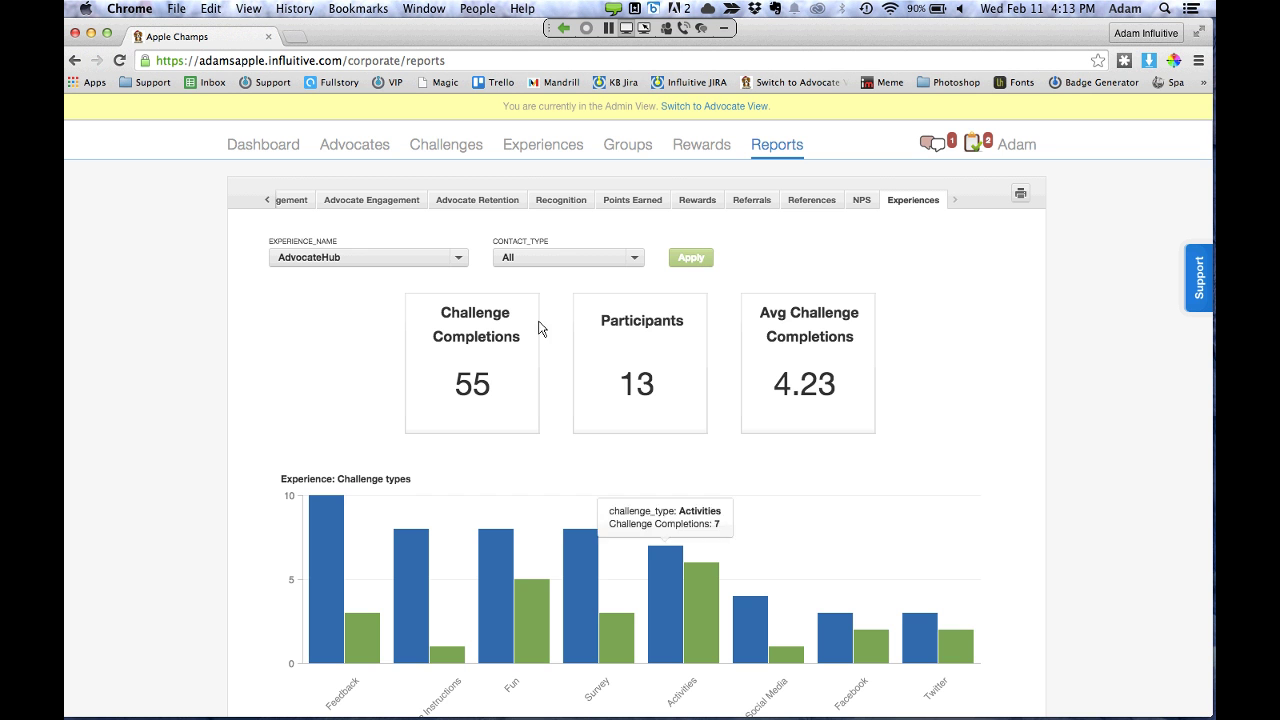
Open the Advocate Engagement report and review its new, engaged and active advocate metrics and monthly charts
scroll(364, 196, "left", 3)
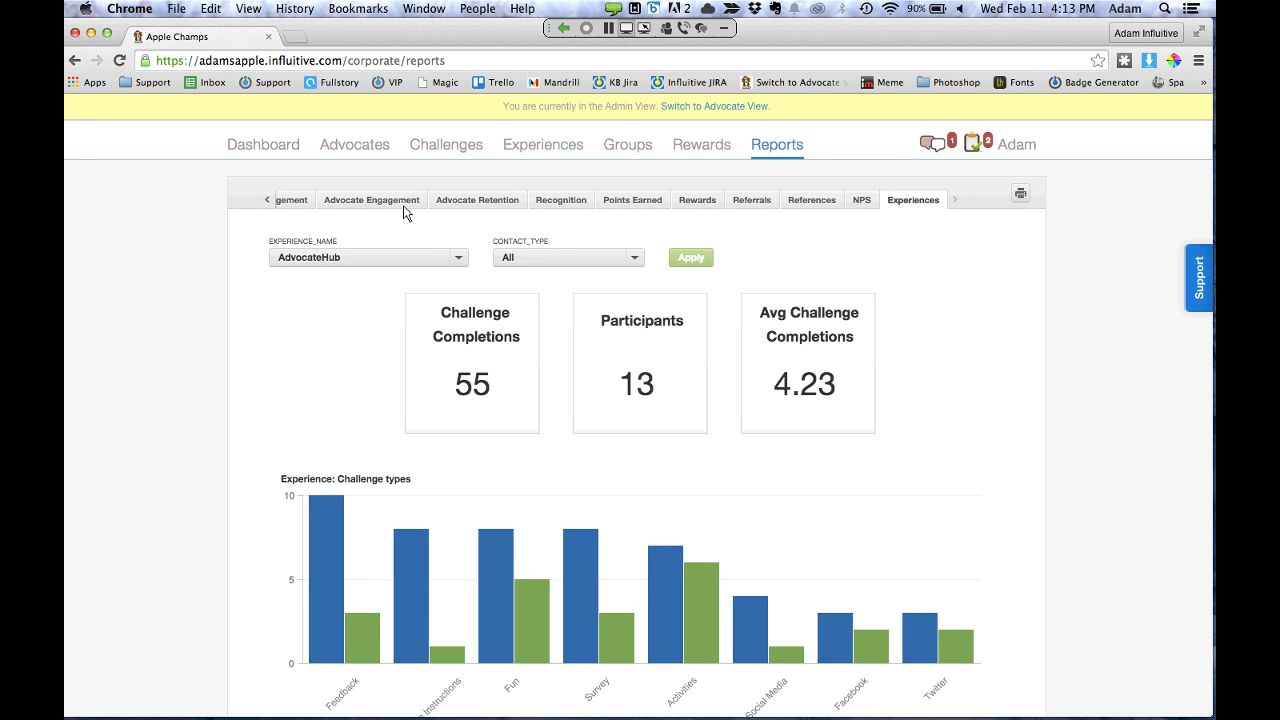
left_click(405, 205)
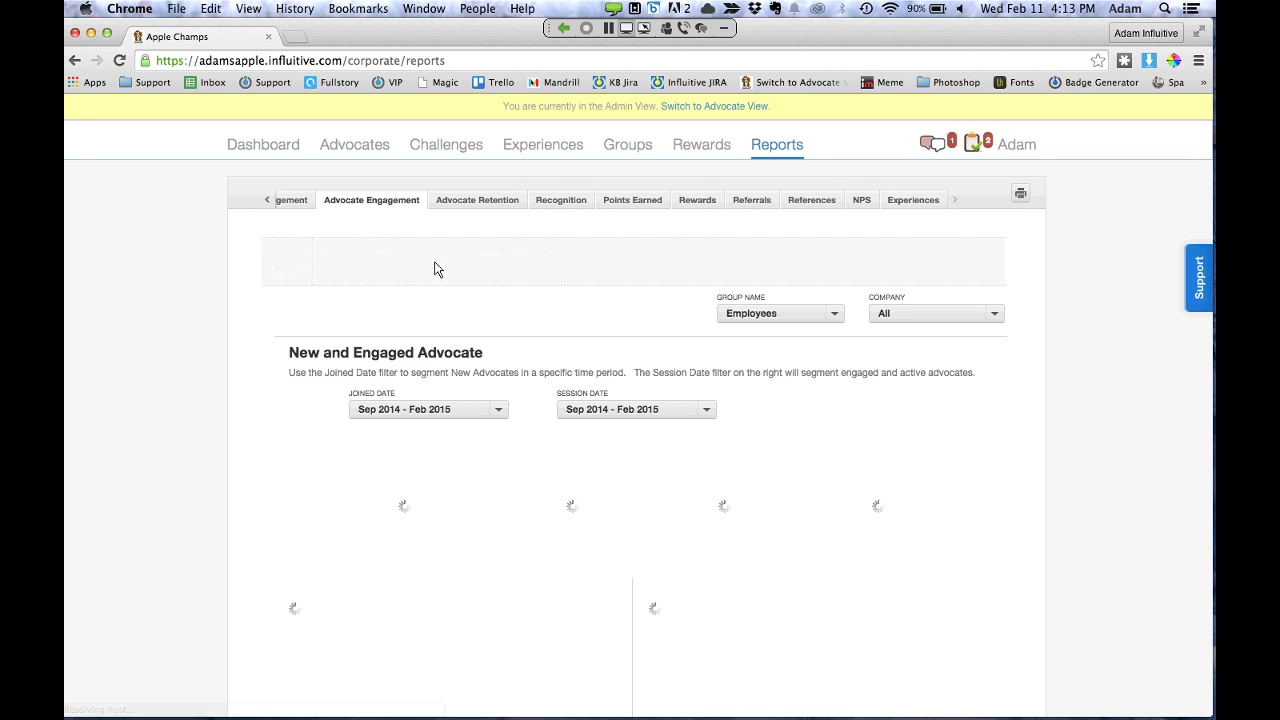
scroll(455, 352, "down", 4)
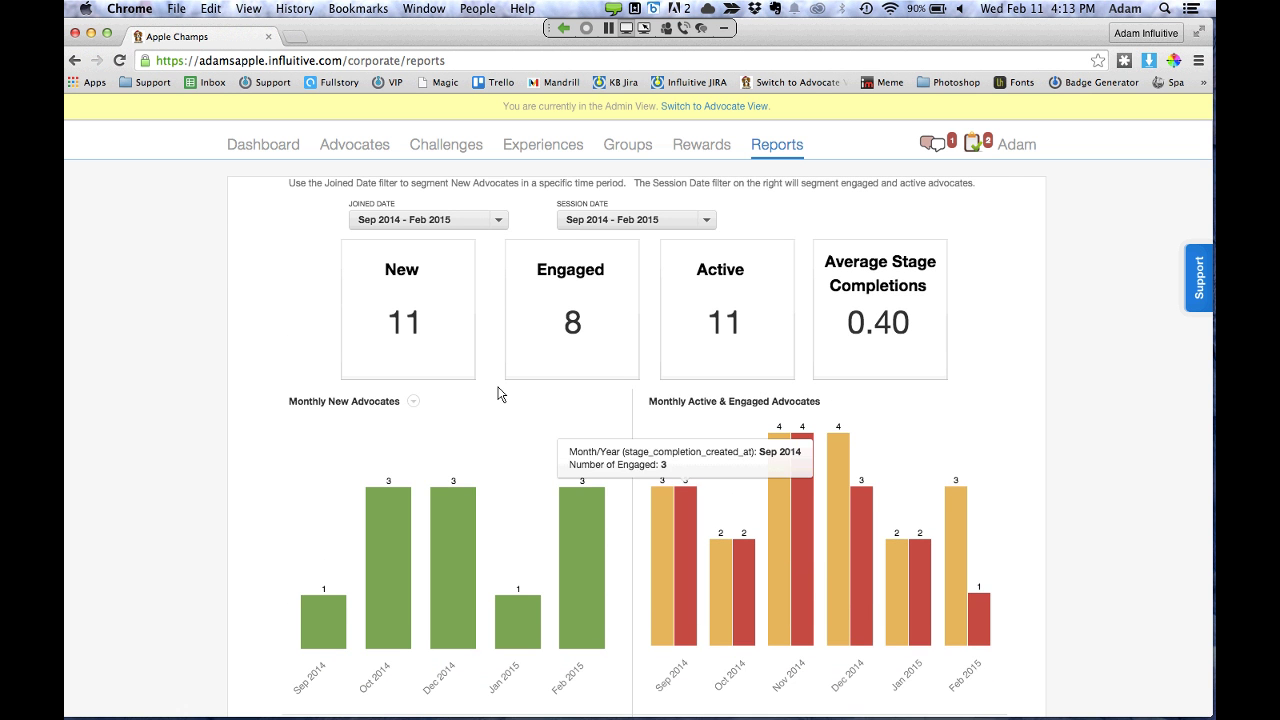
scroll(498, 393, "down", 3)
scroll(498, 393, "down", 2)
scroll(498, 393, "up", 4)
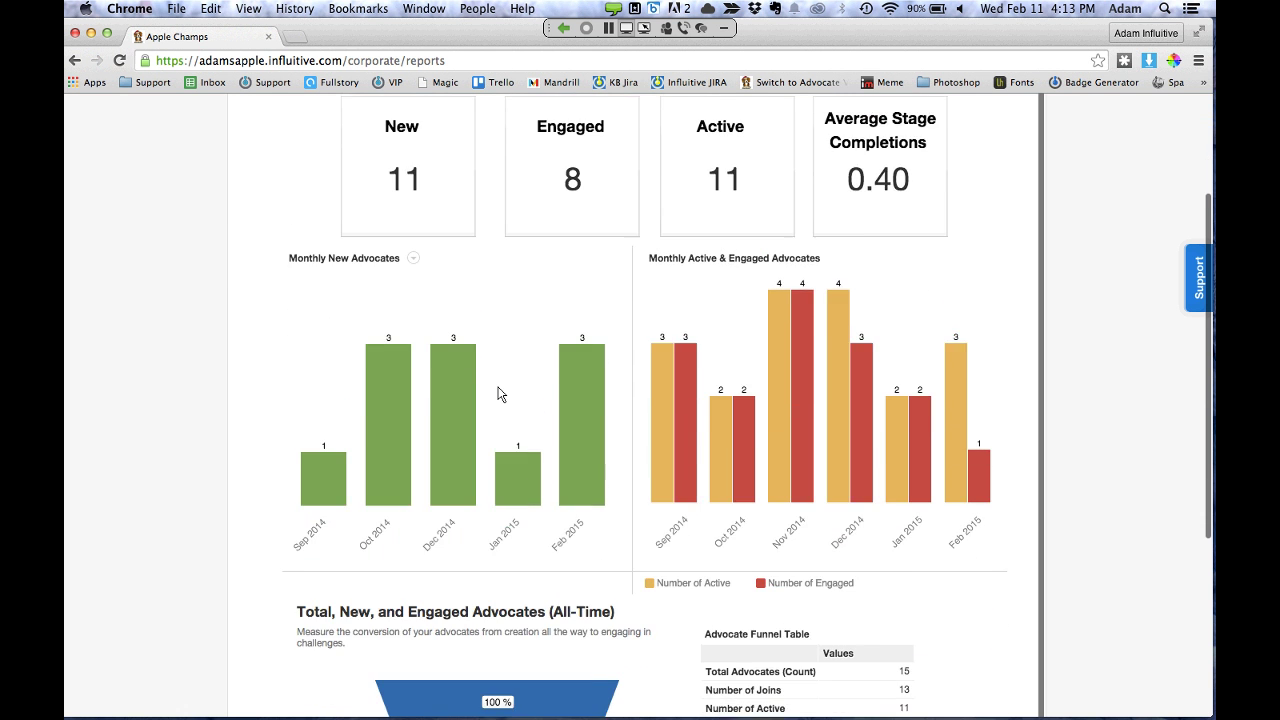
scroll(498, 393, "down", 1)
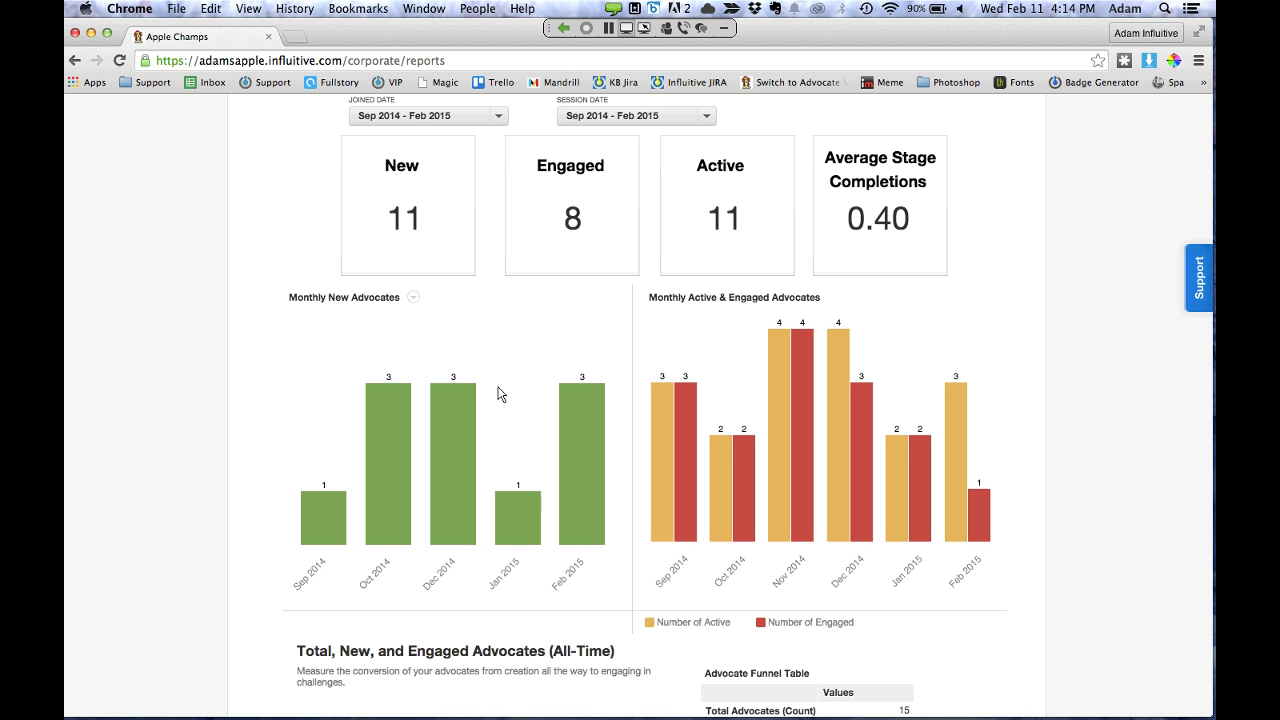
scroll(533, 322, "up", 4)
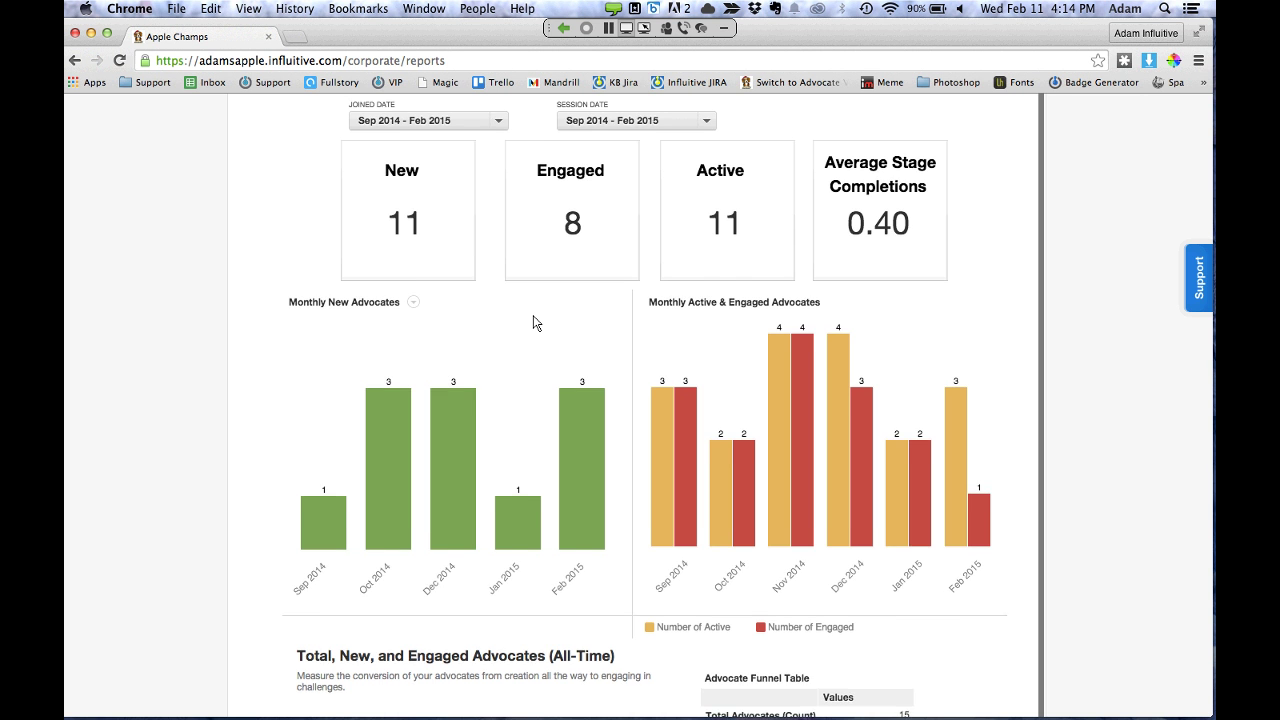
scroll(533, 322, "up", 3)
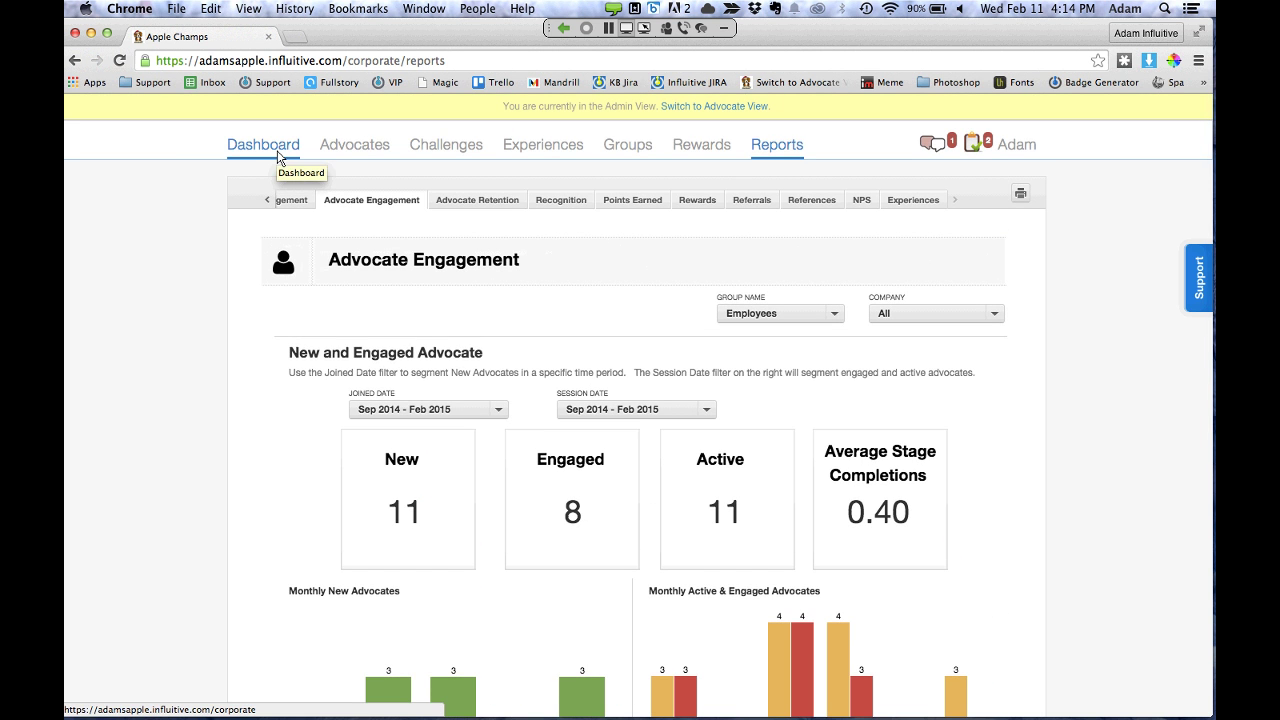
Go to the Advocates list and sort it by Available Challenges
left_click(345, 155)
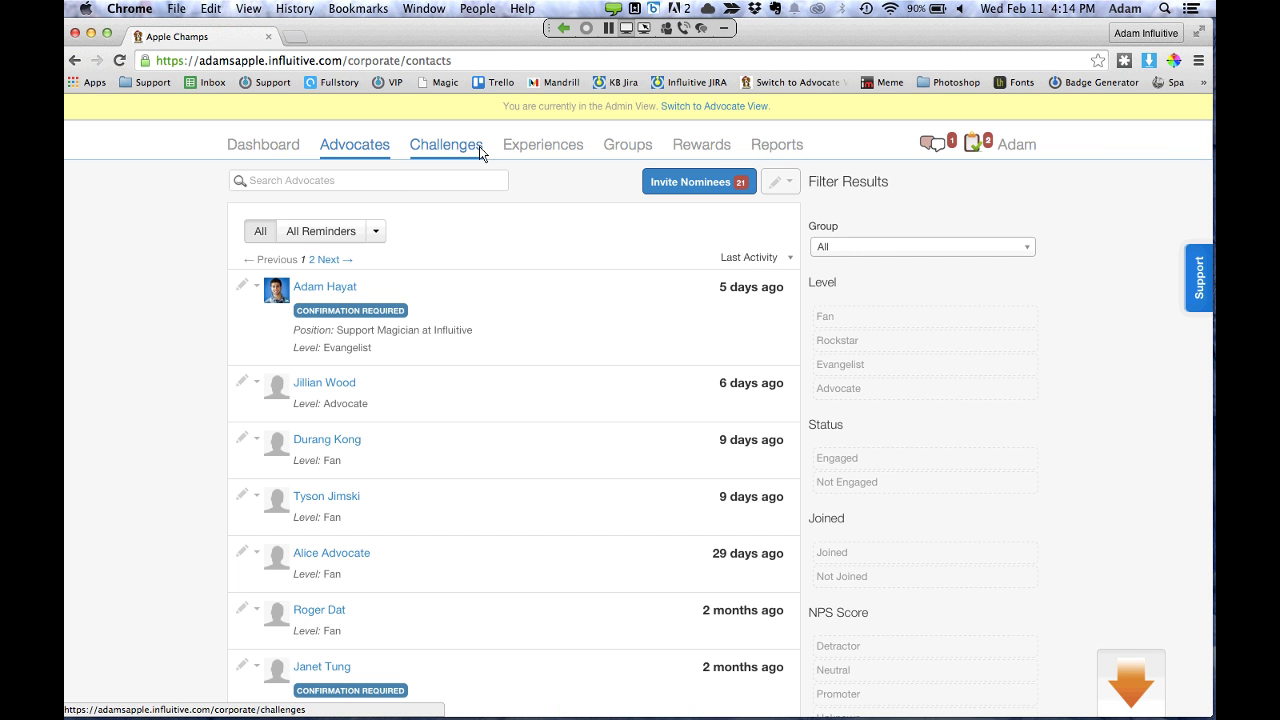
left_click(789, 261)
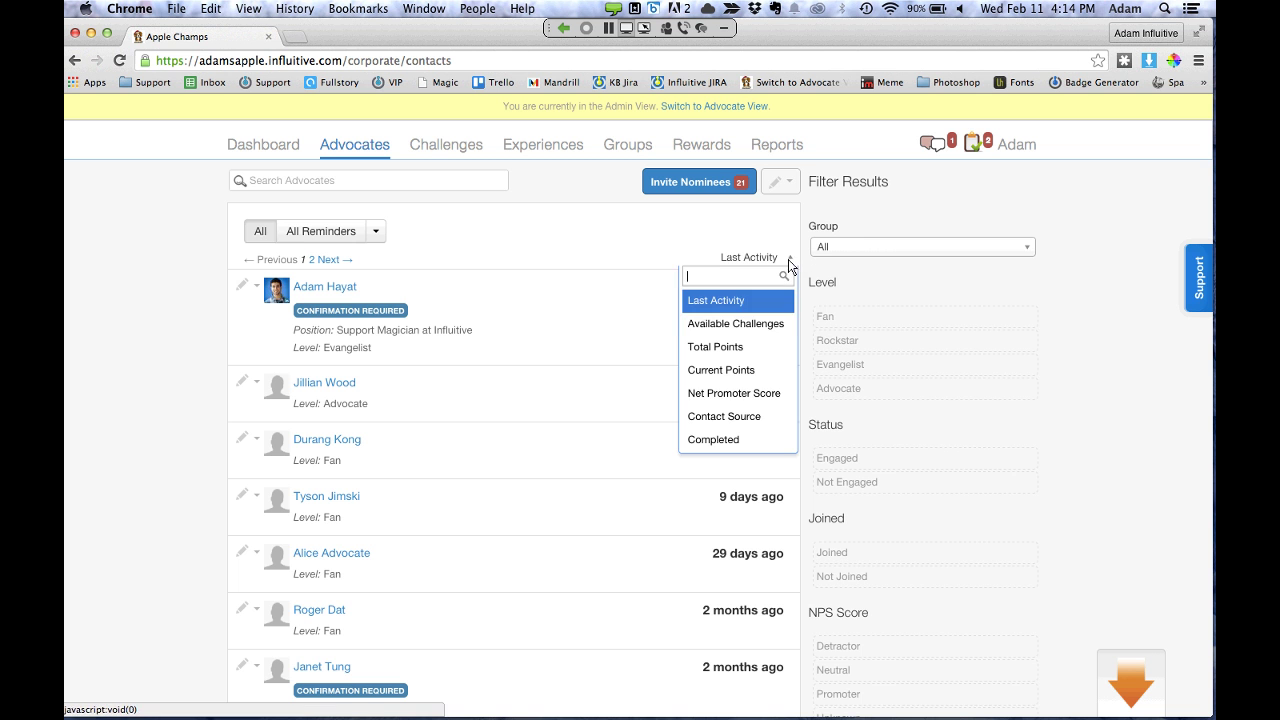
left_click(766, 325)
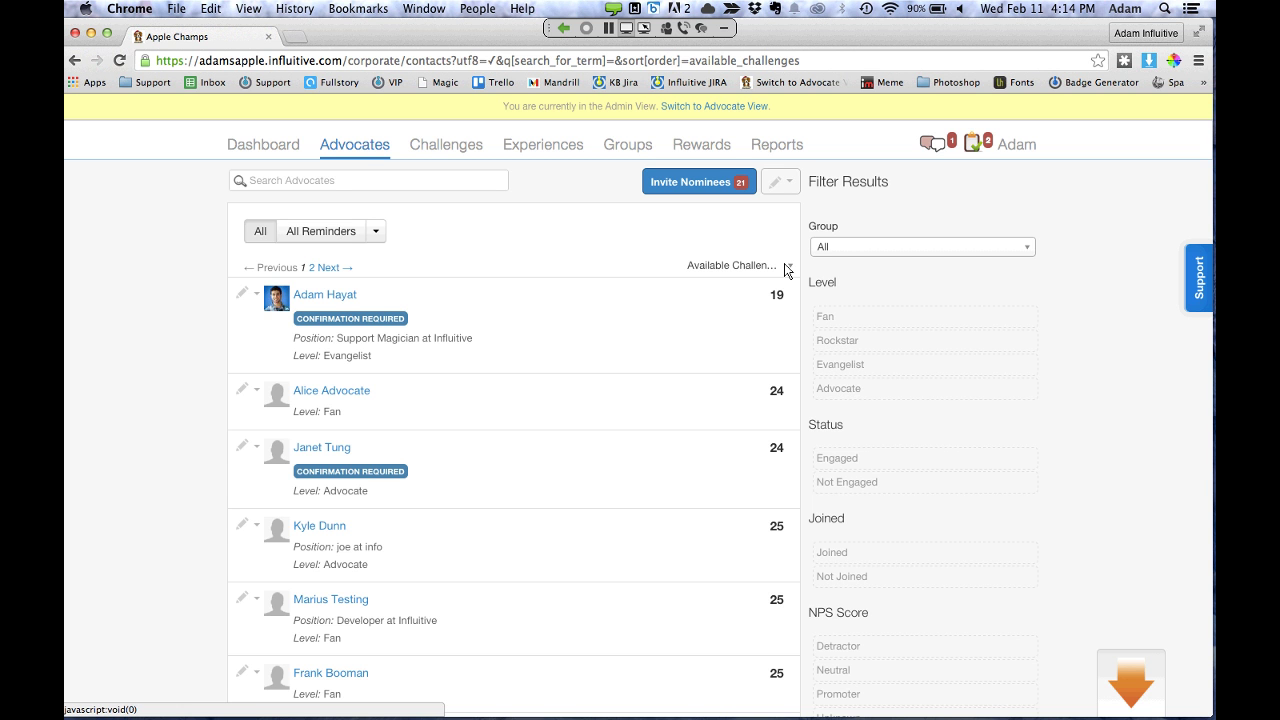
Look through the remaining sort options for the advocates list without choosing another one
left_click(785, 266)
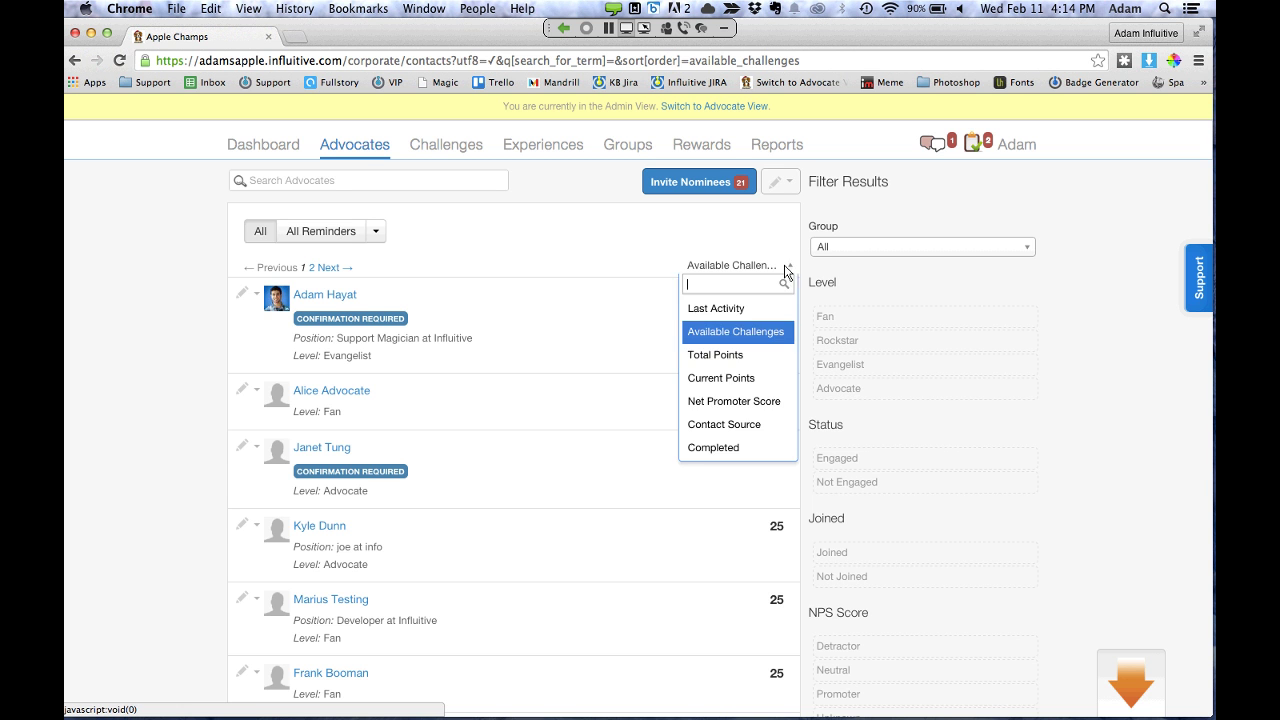
scroll(775, 375, "down", 1)
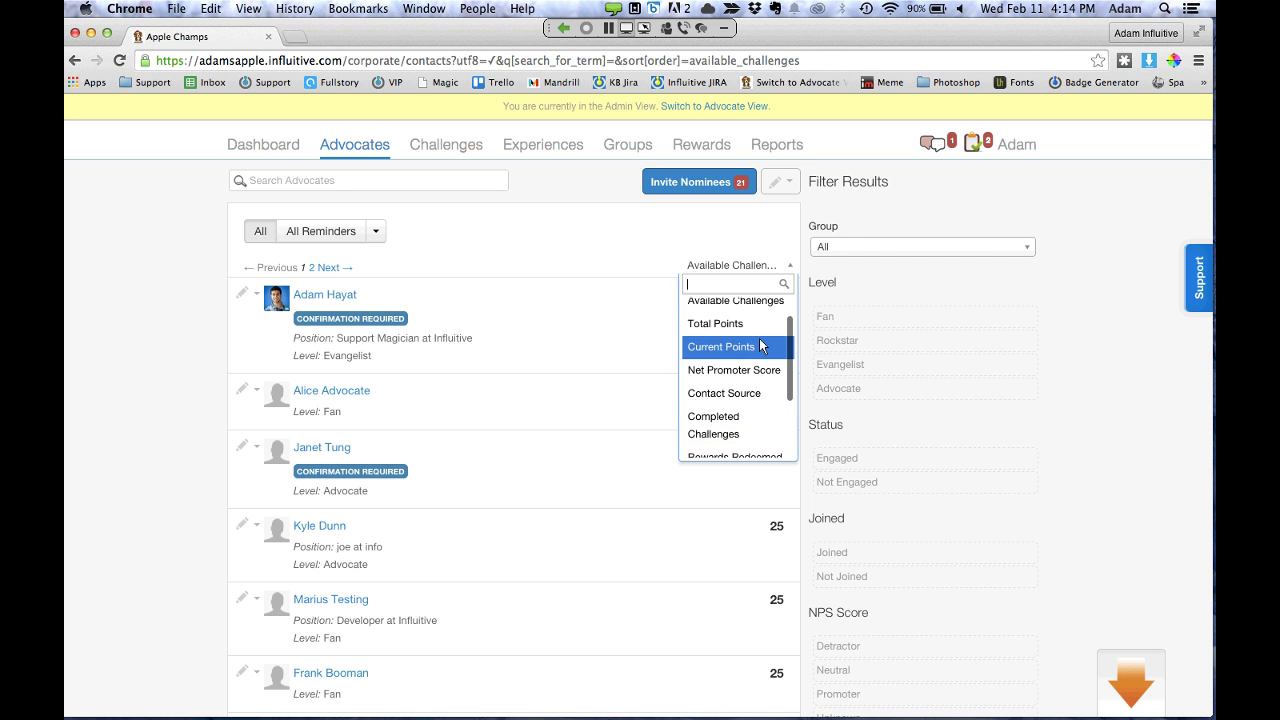
scroll(759, 345, "down", 3)
scroll(740, 430, "down", 2)
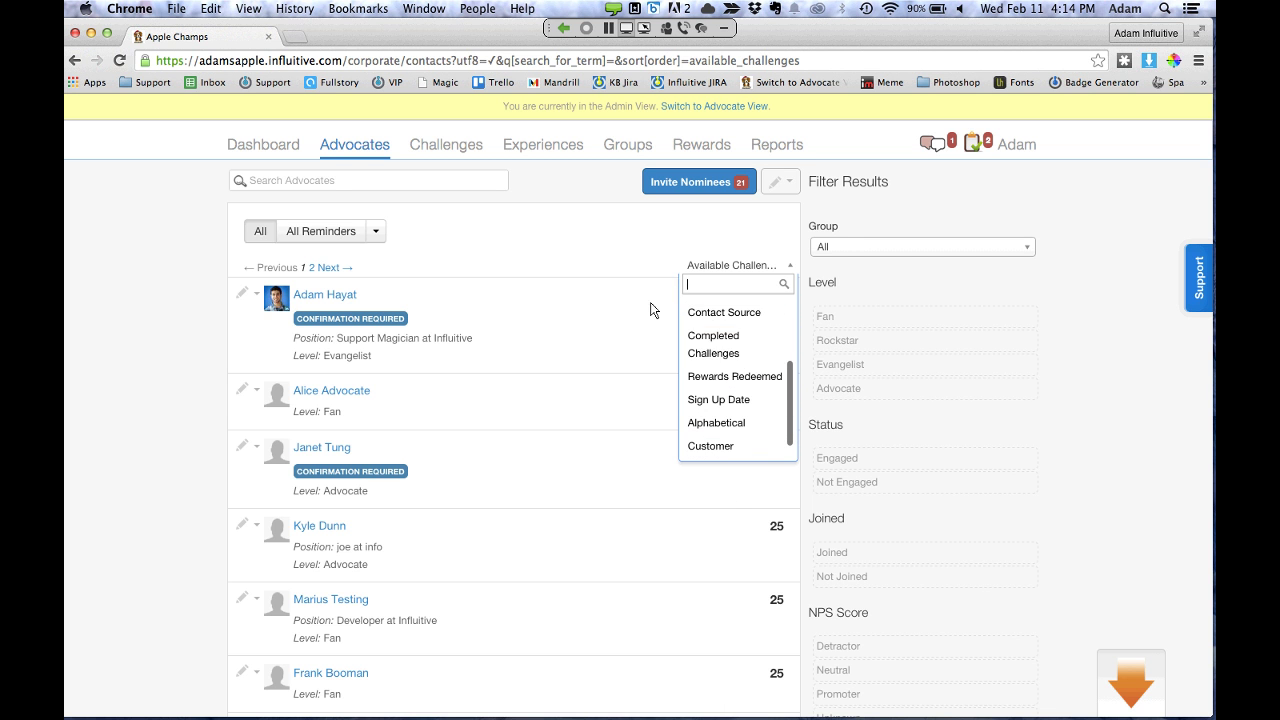
left_click(580, 257)
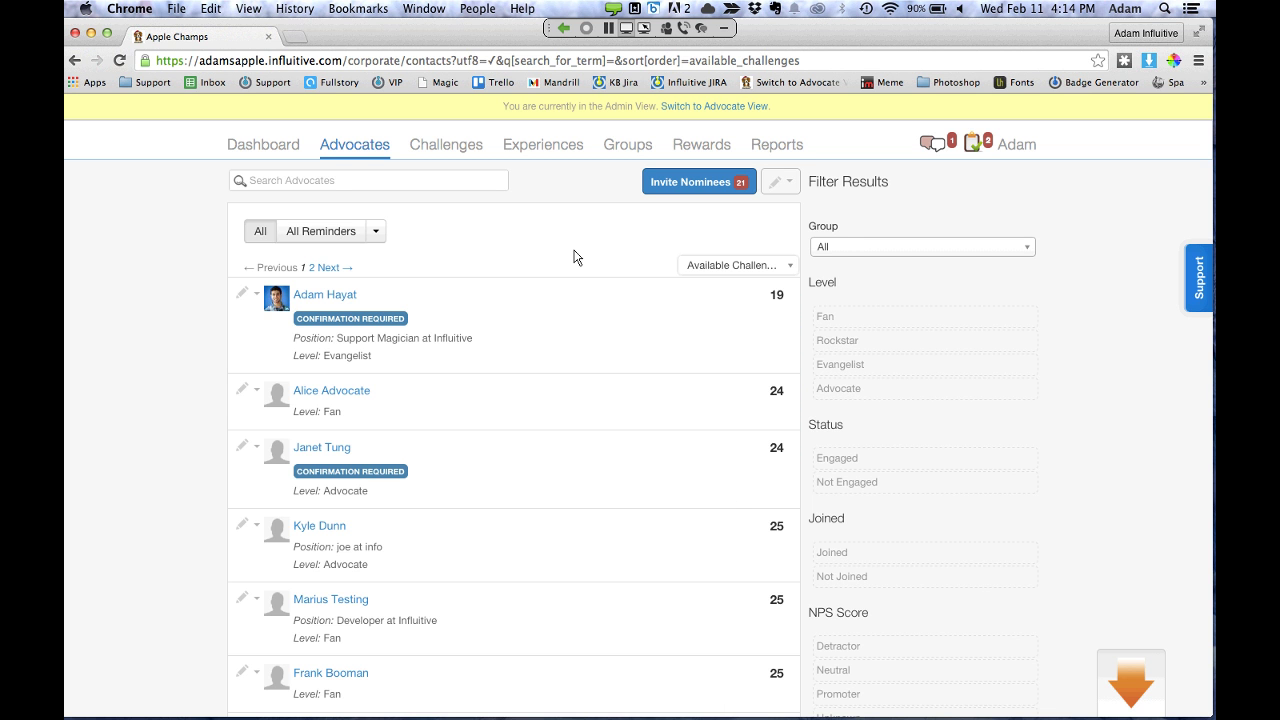
Go to the Challenges list, sort it by Completed Count and view the top challenges
left_click(451, 149)
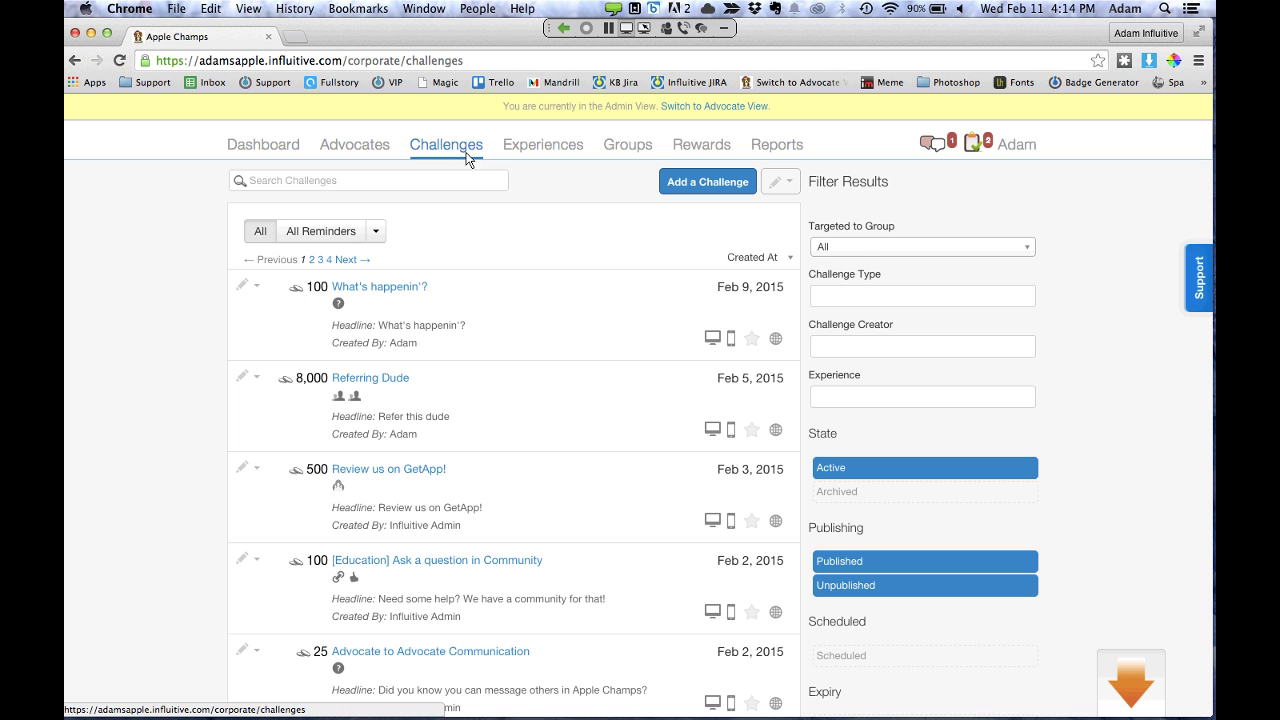
left_click(794, 258)
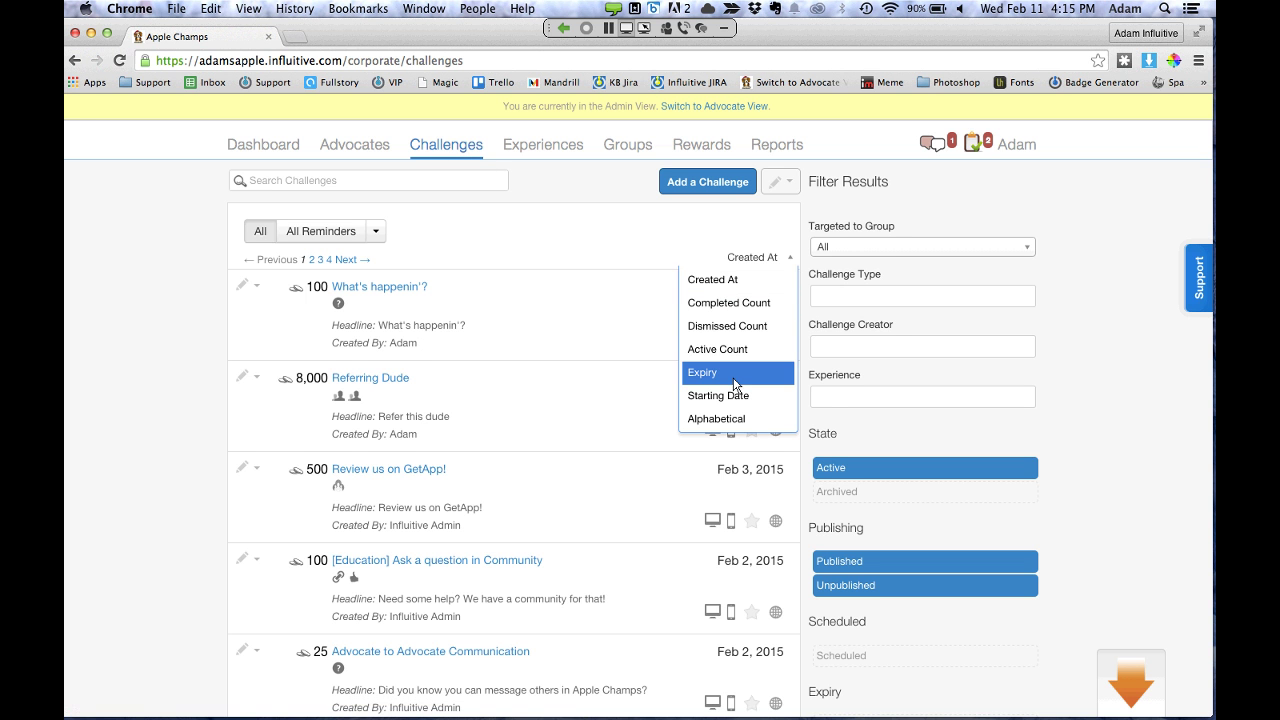
scroll(733, 340, "down", 1)
left_click(731, 302)
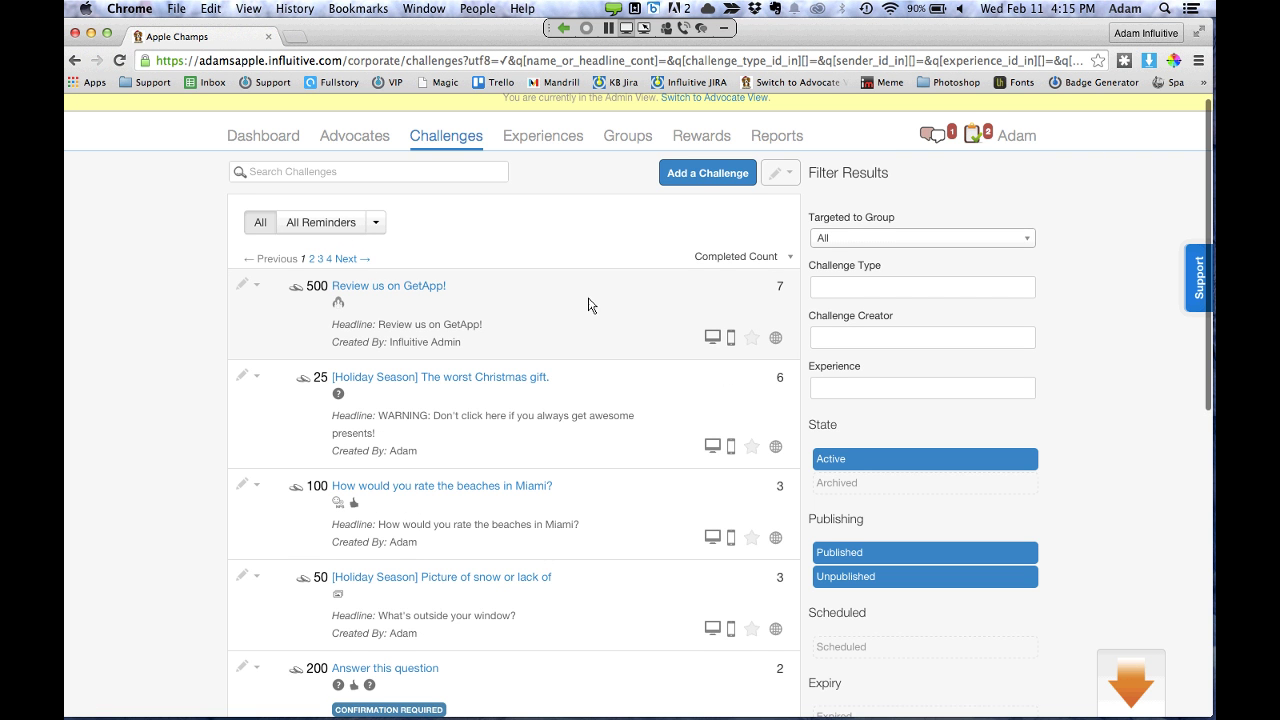
scroll(665, 280, "down", 2)
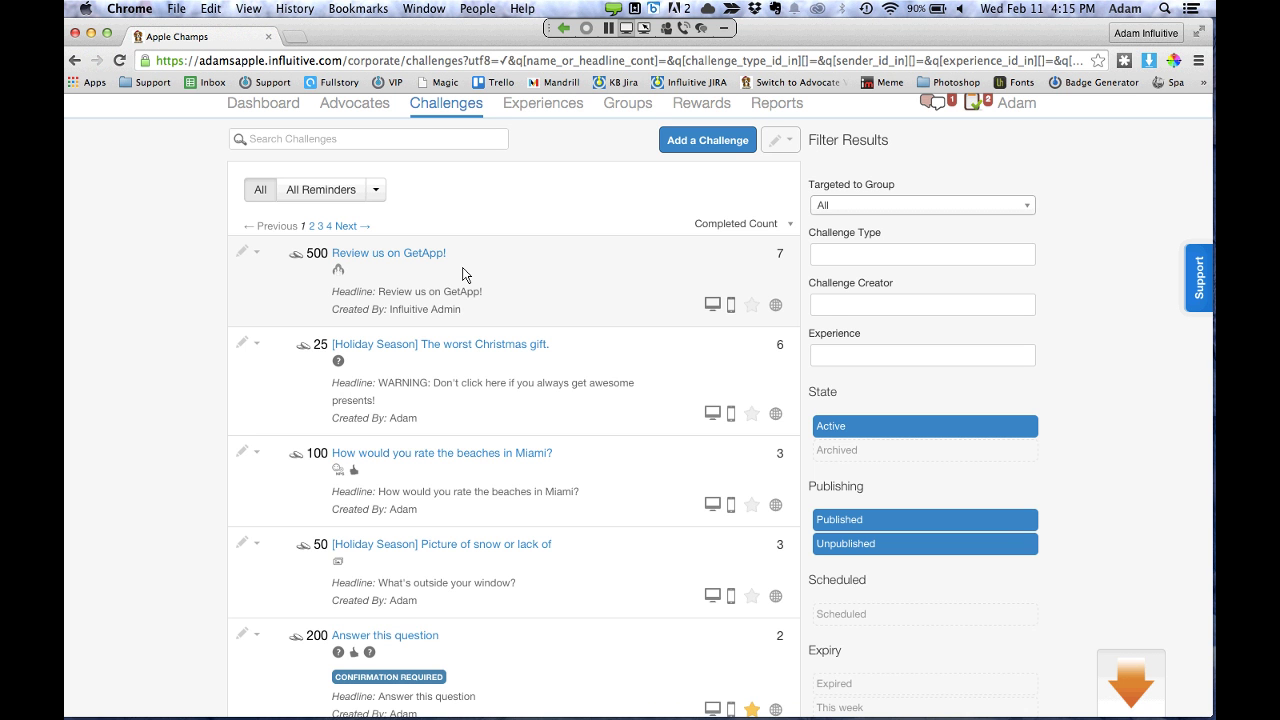
Sort the challenges list by Dismissed Count
left_click(789, 224)
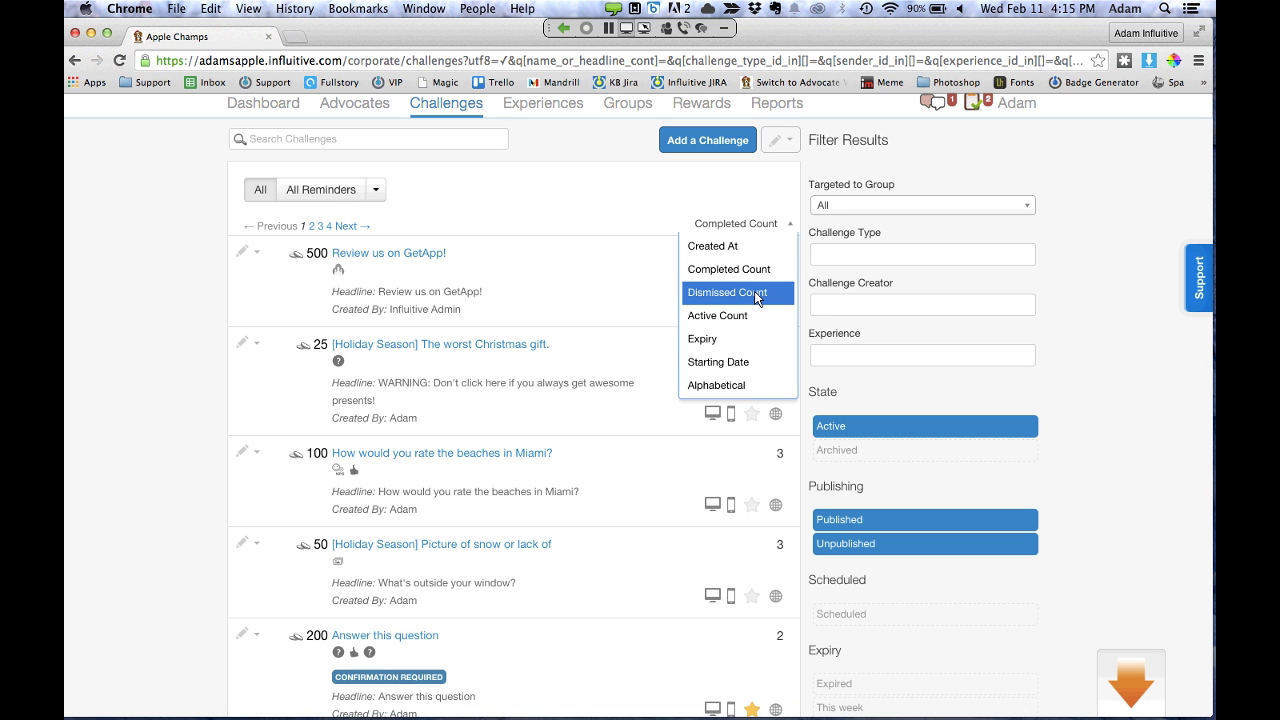
left_click(754, 291)
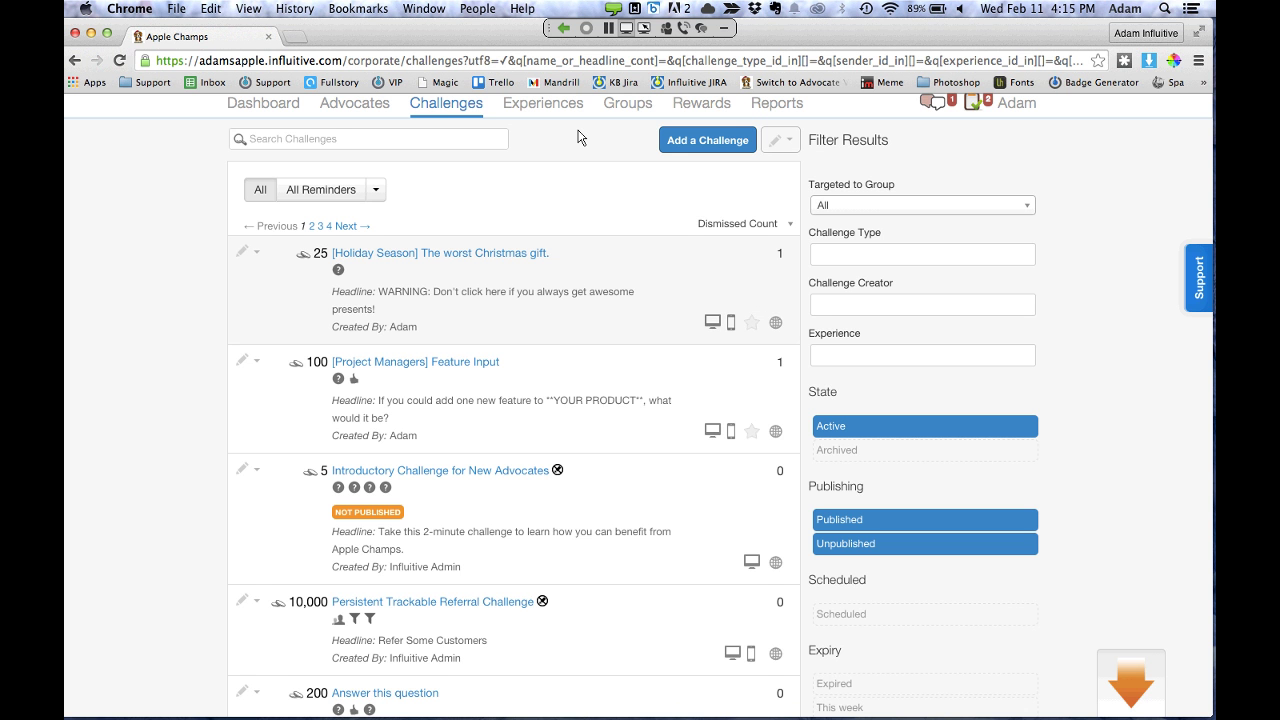
scroll(578, 136, "up", 2)
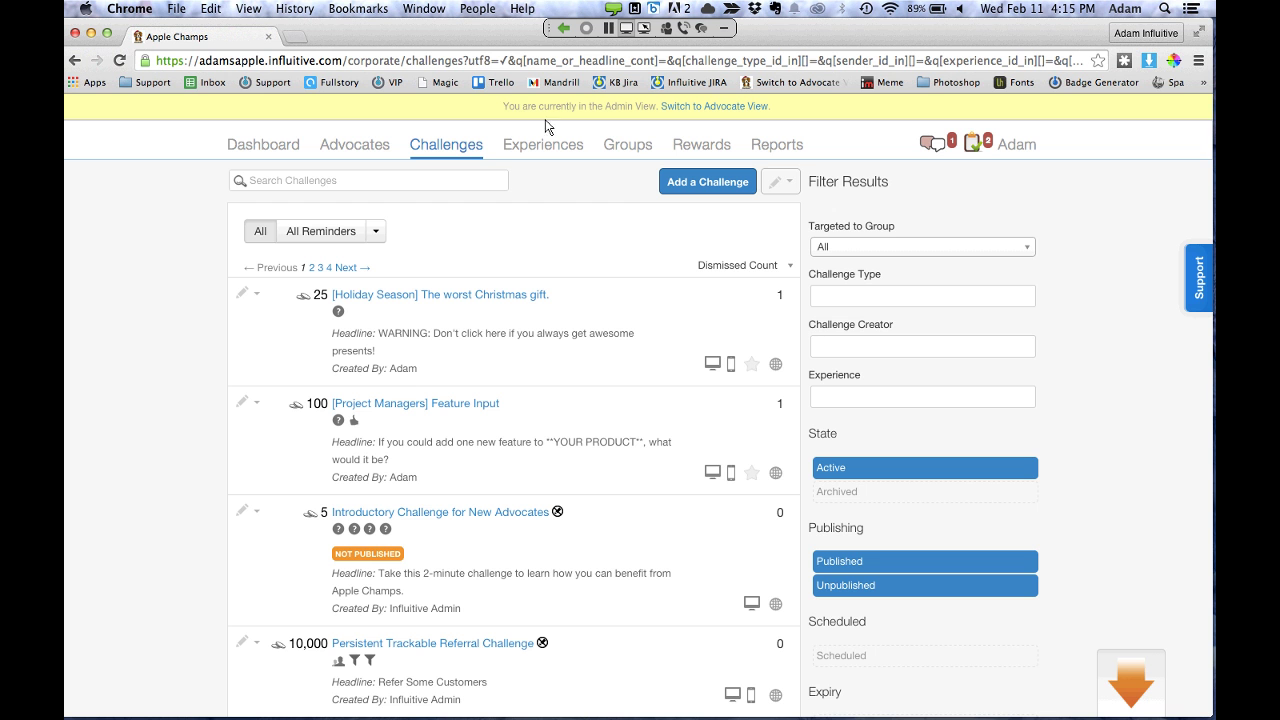